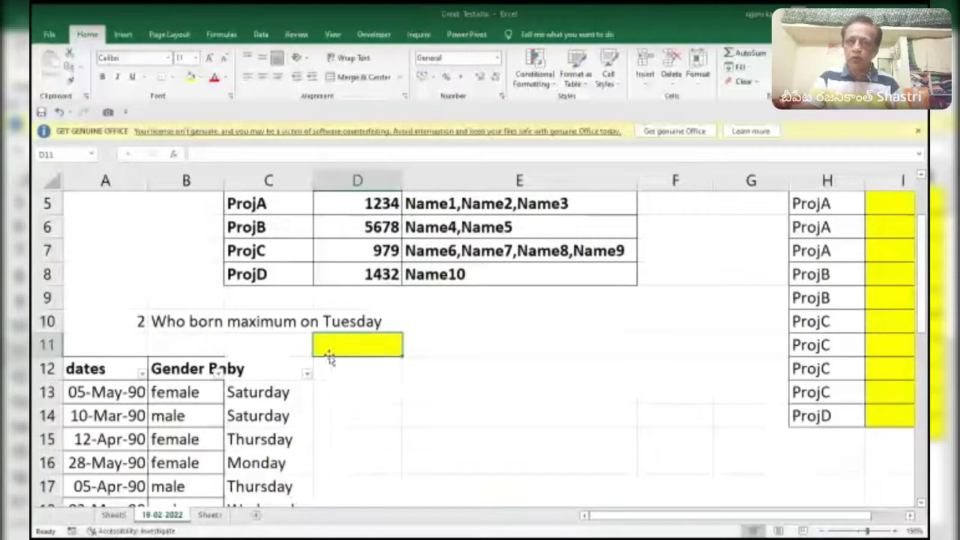
# Enter =VLOOKUP(H5,$C$5:$D$8,2,0) in I5 and fill it down the id column of the projects table.
pyautogui.moveTo(921, 300); pyautogui.dragTo(922, 270)
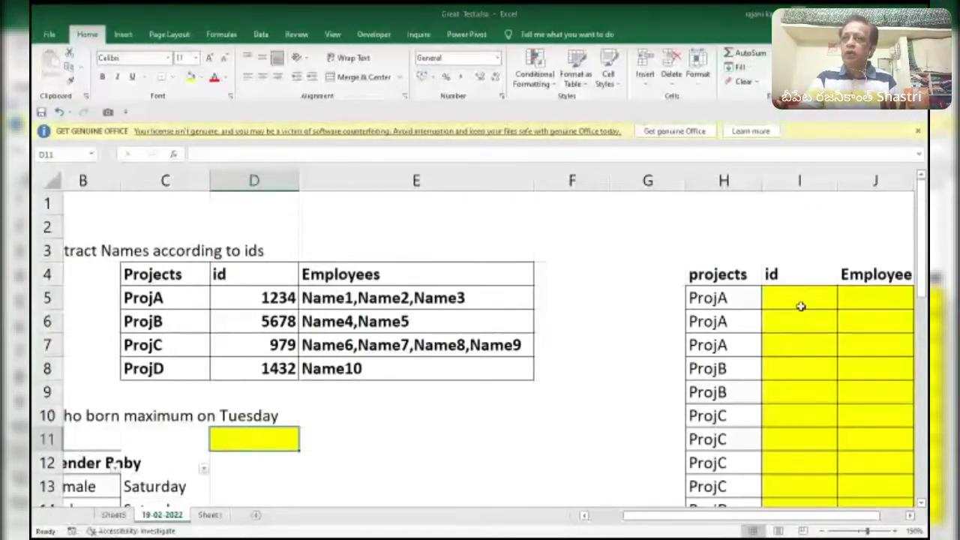
pyautogui.click(908, 300)
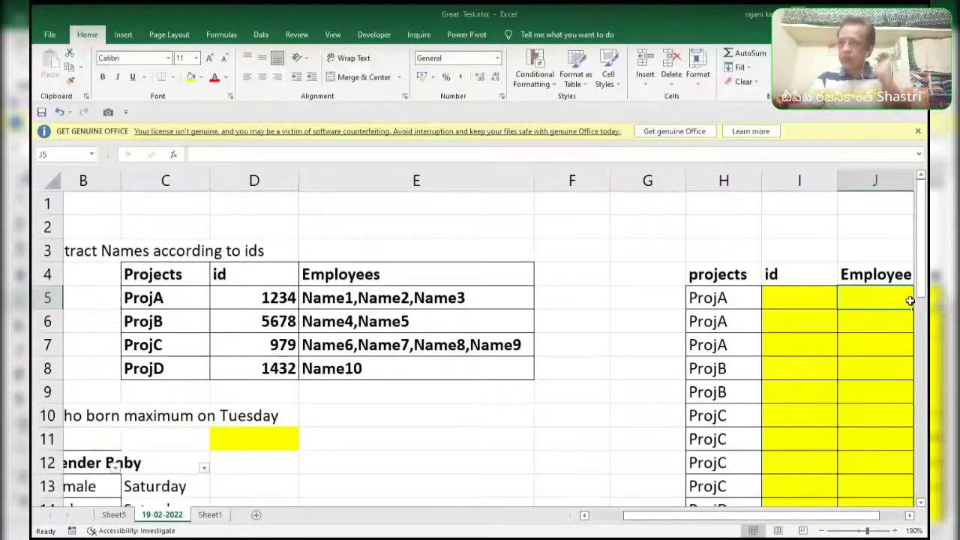
pyautogui.click(819, 294)
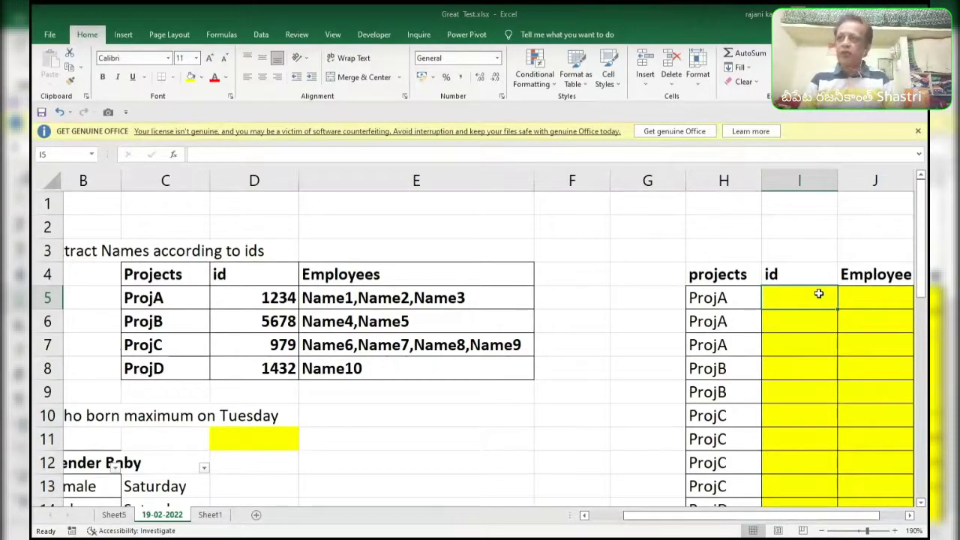
pyautogui.write('=vl')
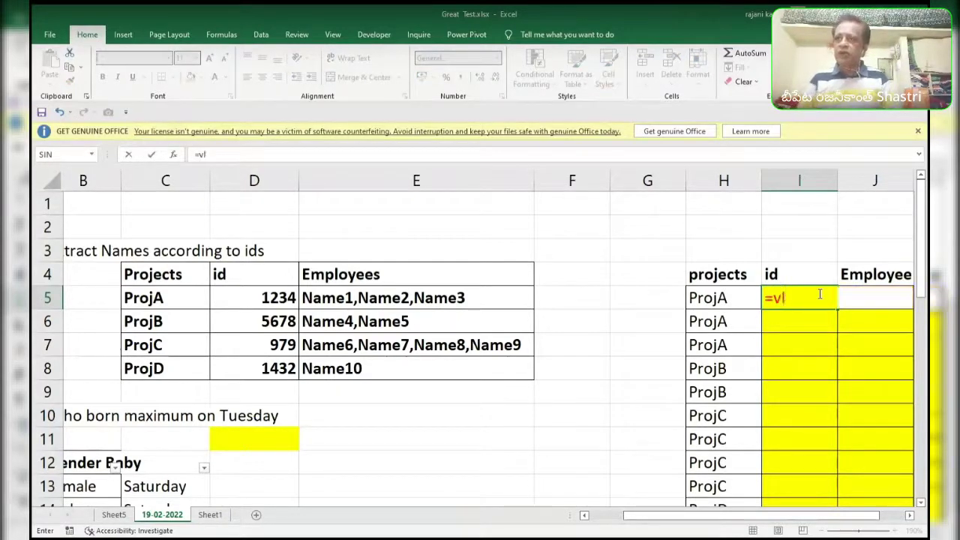
pyautogui.press('Tab')
pyautogui.press('Left')
pyautogui.write(',')
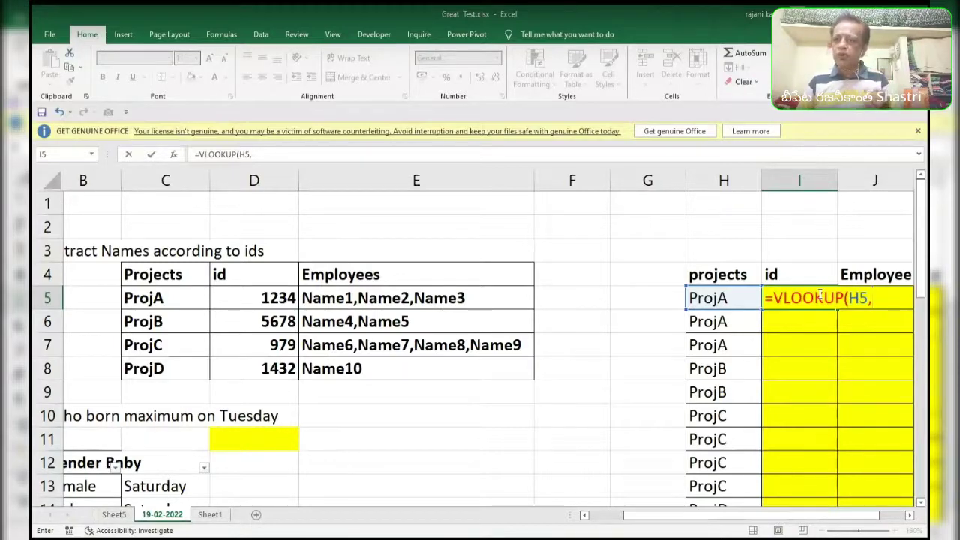
pyautogui.press('Left')
pyautogui.press('Left')
pyautogui.press('Left')
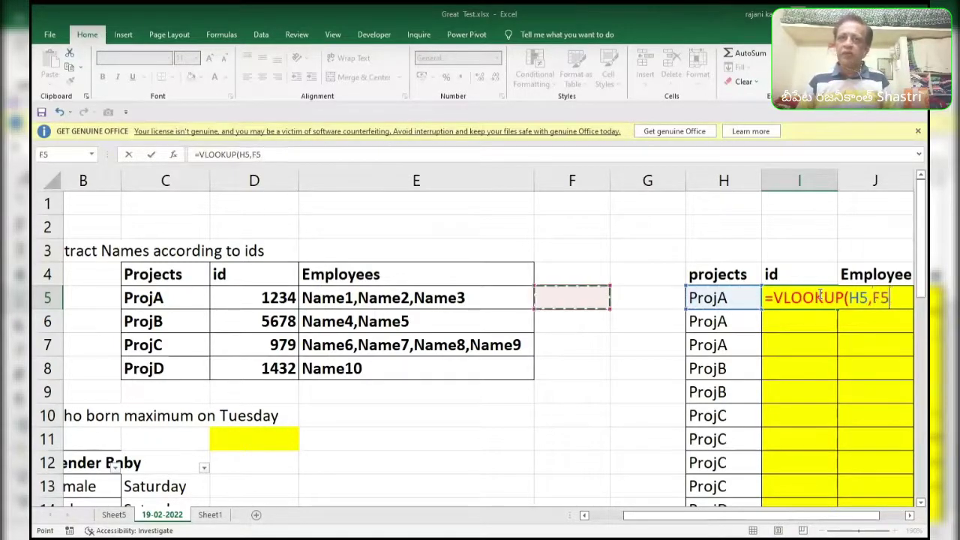
pyautogui.press('Left')
pyautogui.press('Left')
pyautogui.press('Left')
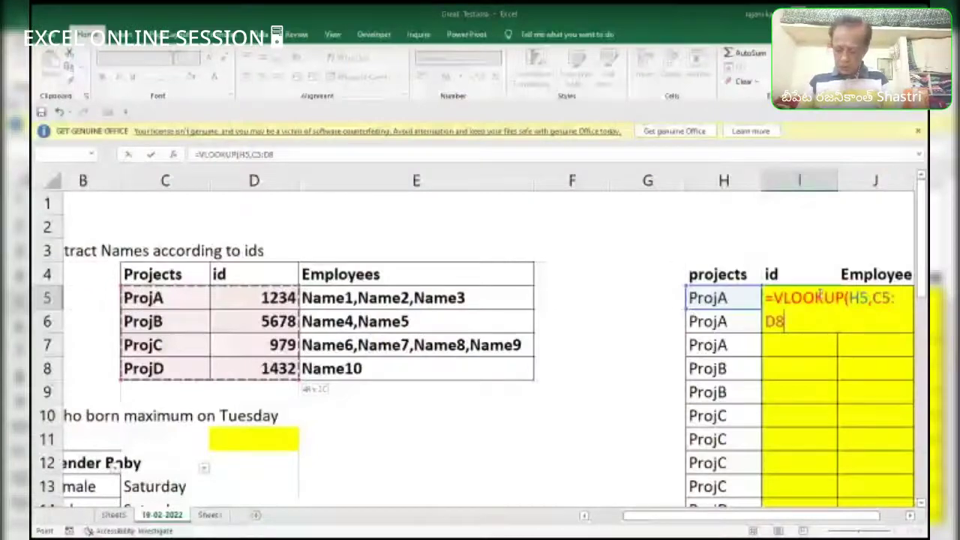
pyautogui.press('F4')
pyautogui.write(',2,0)')
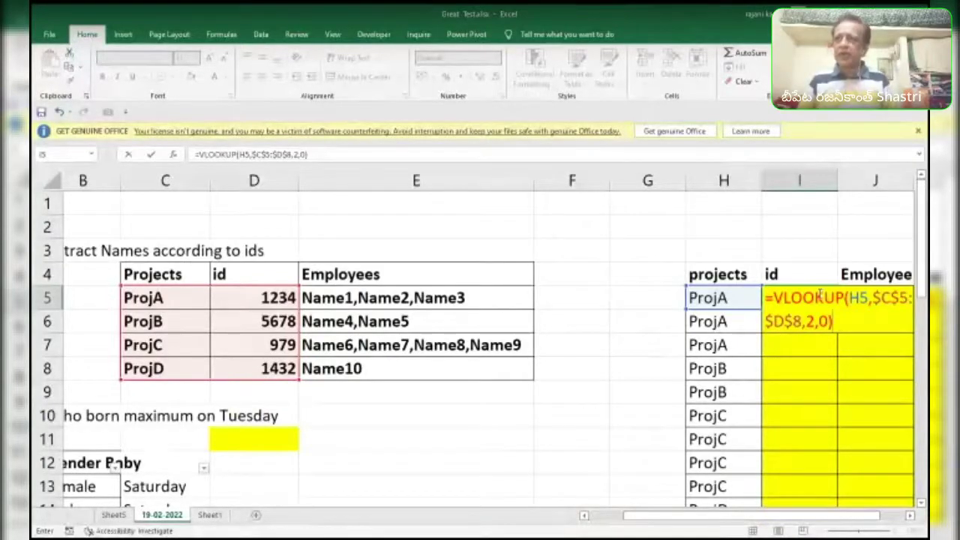
pyautogui.hotkey('ctrl', 'Return')
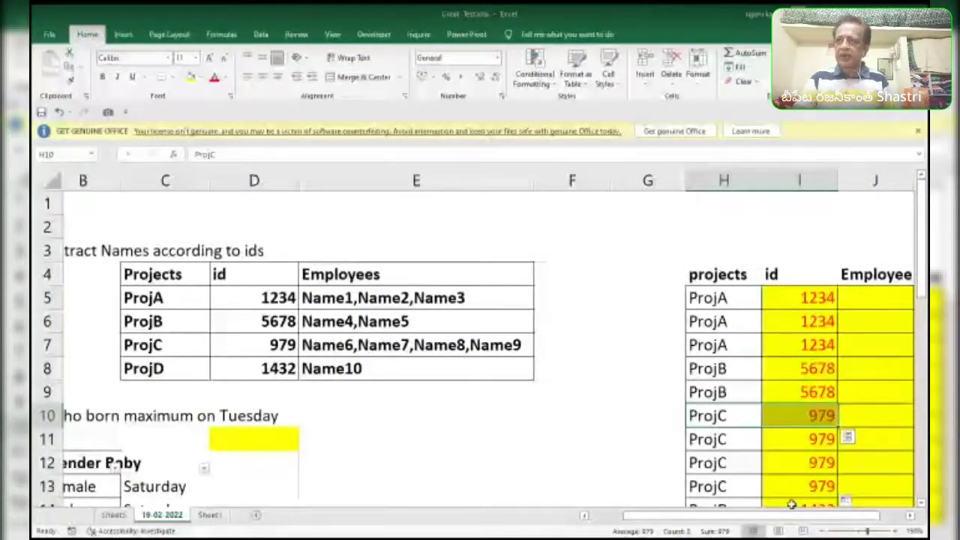
# Enter =VLOOKUP(I5,$D$5:$E$8,2,0) in J5 and fill it down the Employee column.
pyautogui.hscroll(1, 763, 299)
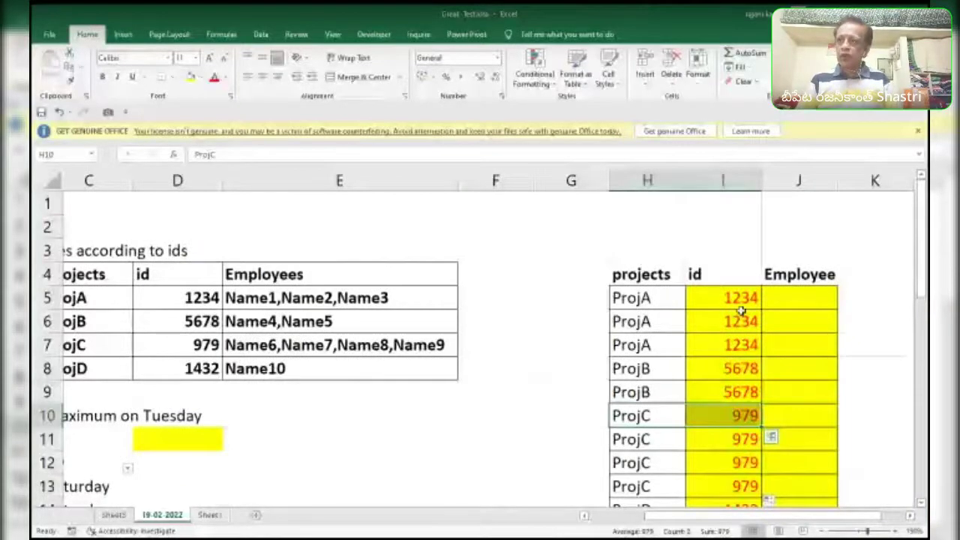
pyautogui.click(788, 296)
pyautogui.write('=')
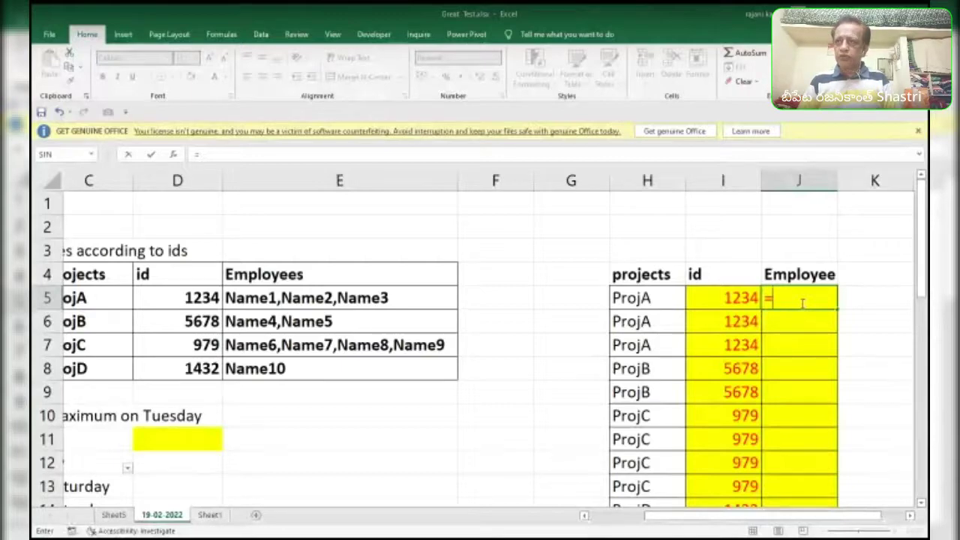
pyautogui.write('vl')
pyautogui.press('Tab')
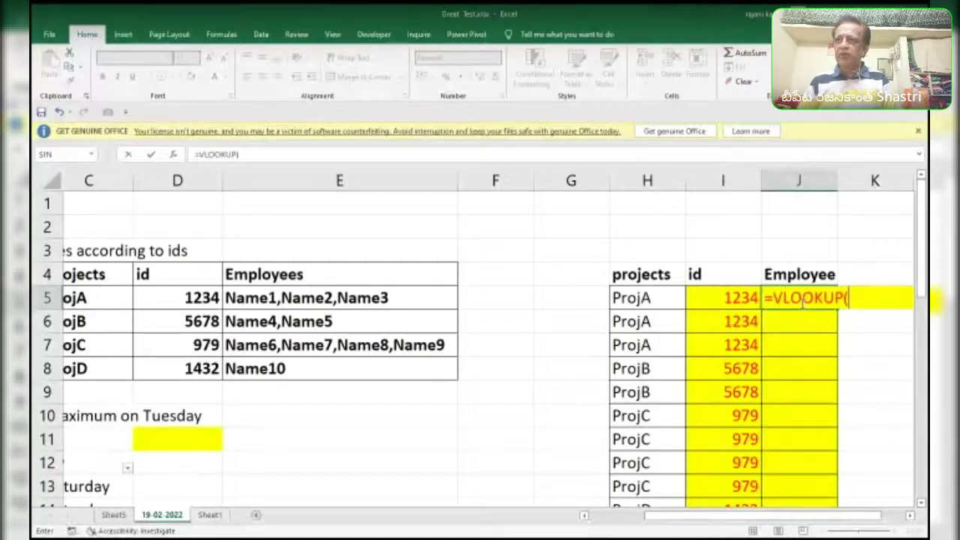
pyautogui.press('Left')
pyautogui.write(',')
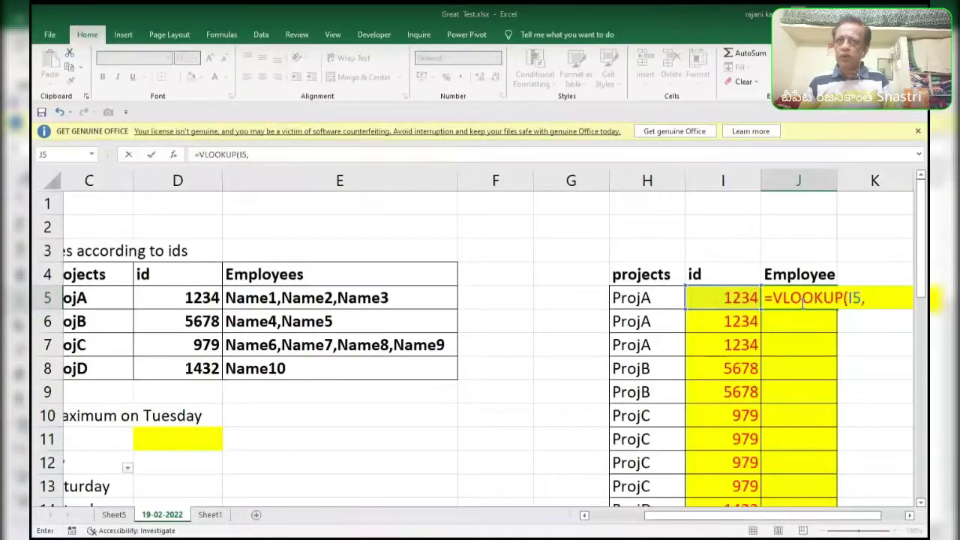
pyautogui.press('Left')
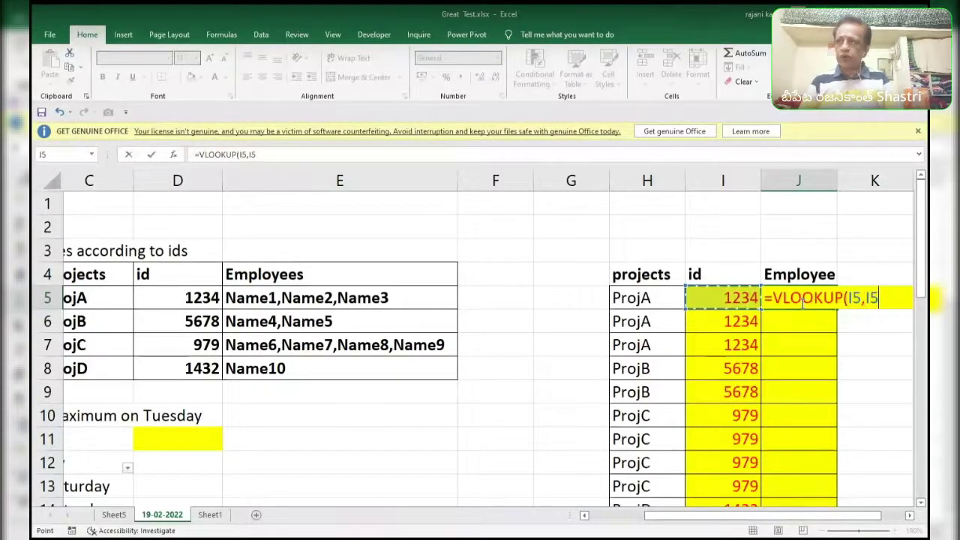
pyautogui.press('BackSpace')
pyautogui.press('BackSpace')
pyautogui.write('$D$5:$E$8,2,0')
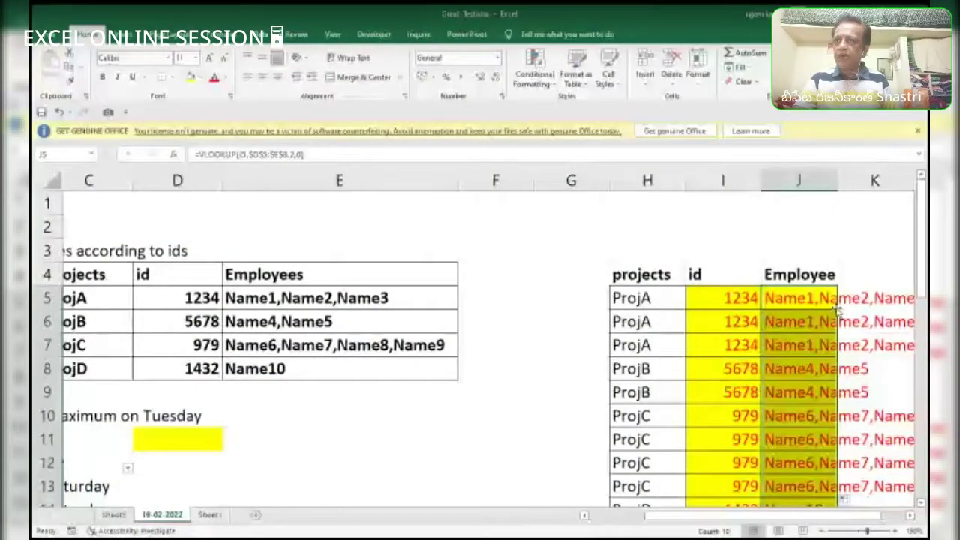
# Inspect the lookup formula in J5 and the range it references, leaving the cell unedited.
pyautogui.click(834, 304)
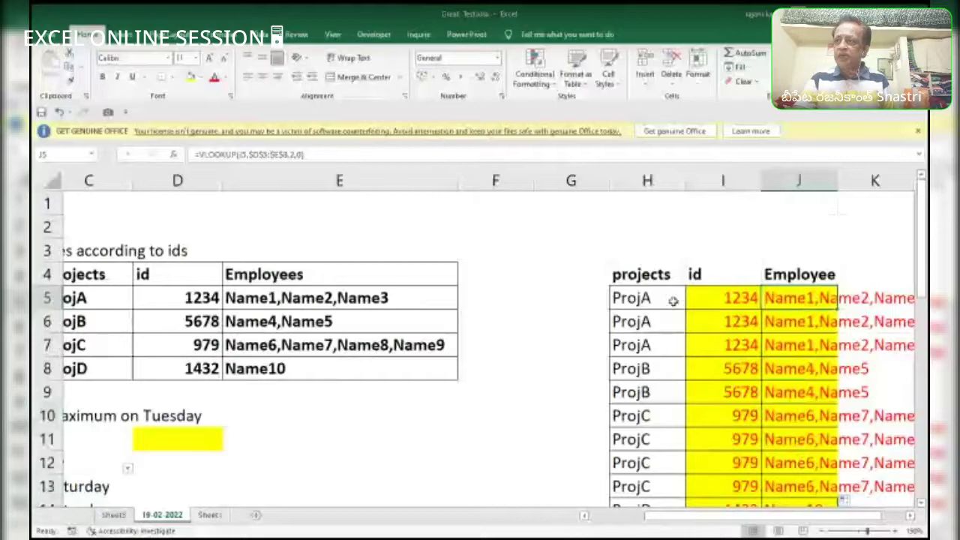
pyautogui.doubleClick(819, 299)
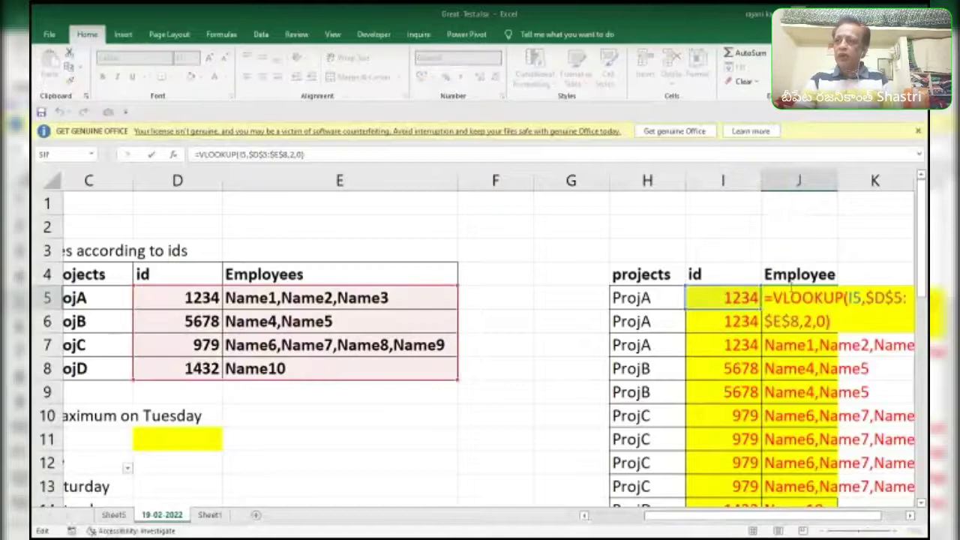
pyautogui.press('Escape')
pyautogui.moveTo(761, 516); pyautogui.dragTo(780, 516)
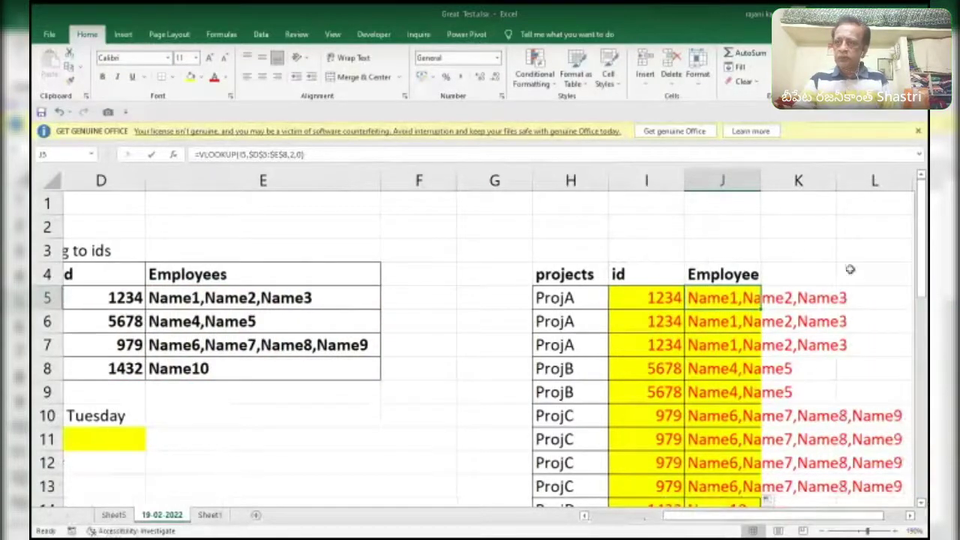
# Prefix the VLOOKUP in J5 with ","& and preview the evaluated text, restoring the formula from the preview.
pyautogui.doubleClick(726, 300)
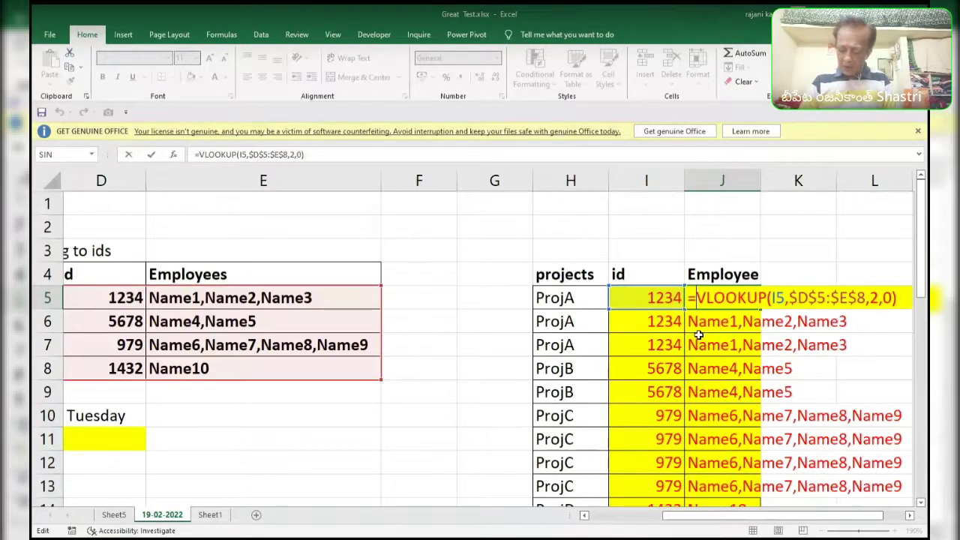
pyautogui.write('","')
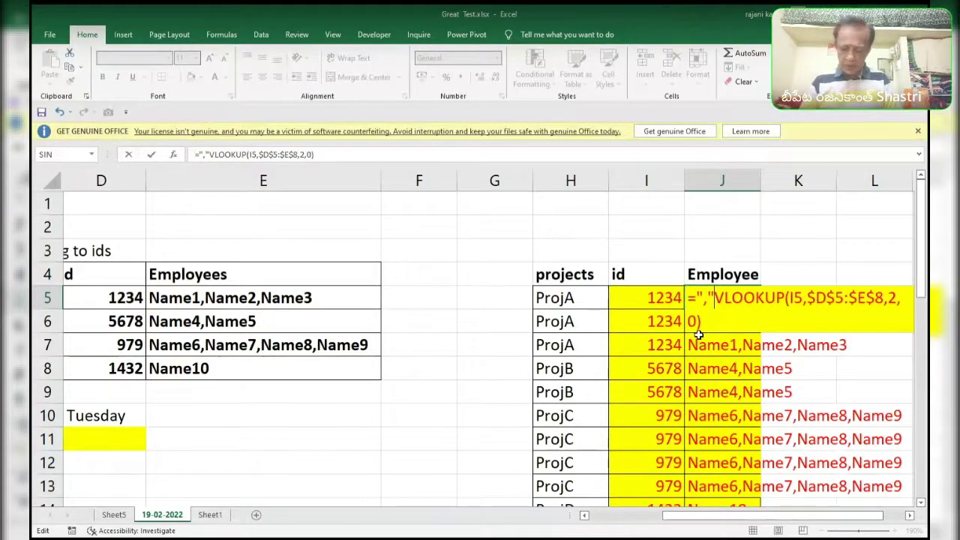
pyautogui.write('&')
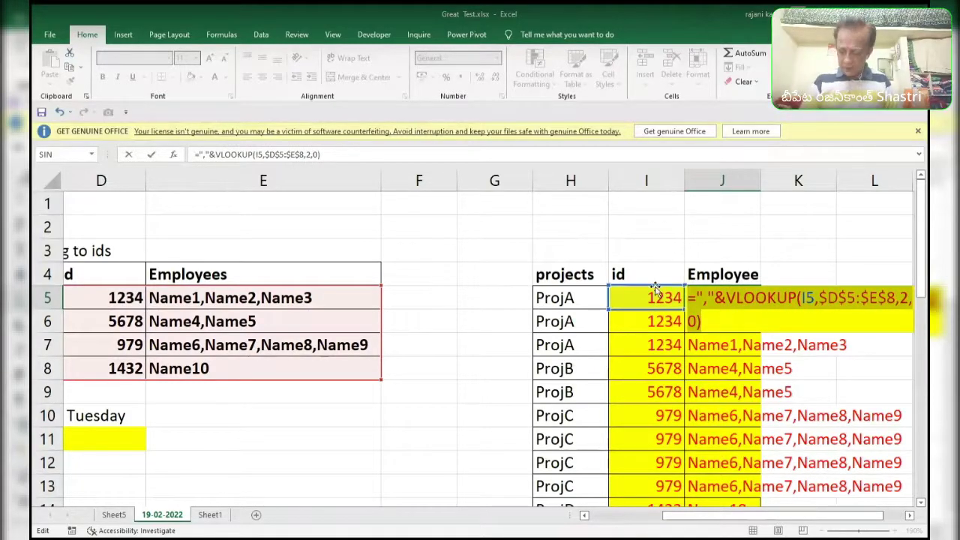
pyautogui.hotkey('ctrl', 'Return')
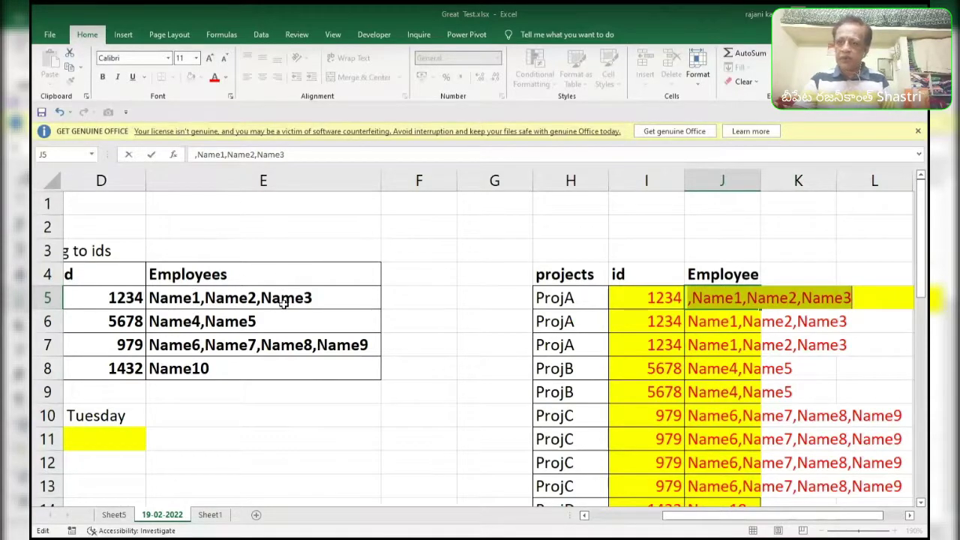
pyautogui.hotkey('ctrl', 'z')
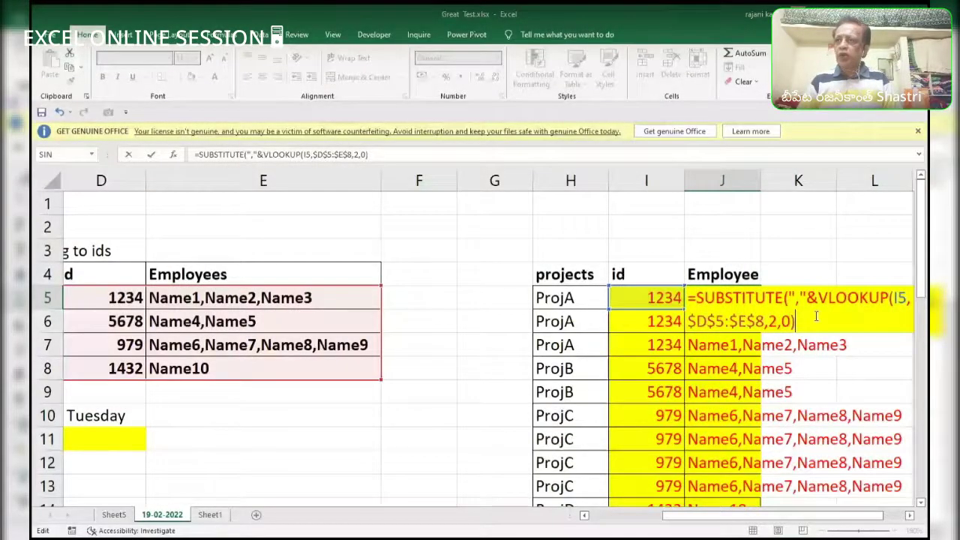
# Wrap the J5 formula in SUBSTITUTE, replacing each "," with REPT(" ",255).
pyautogui.write(',",",')
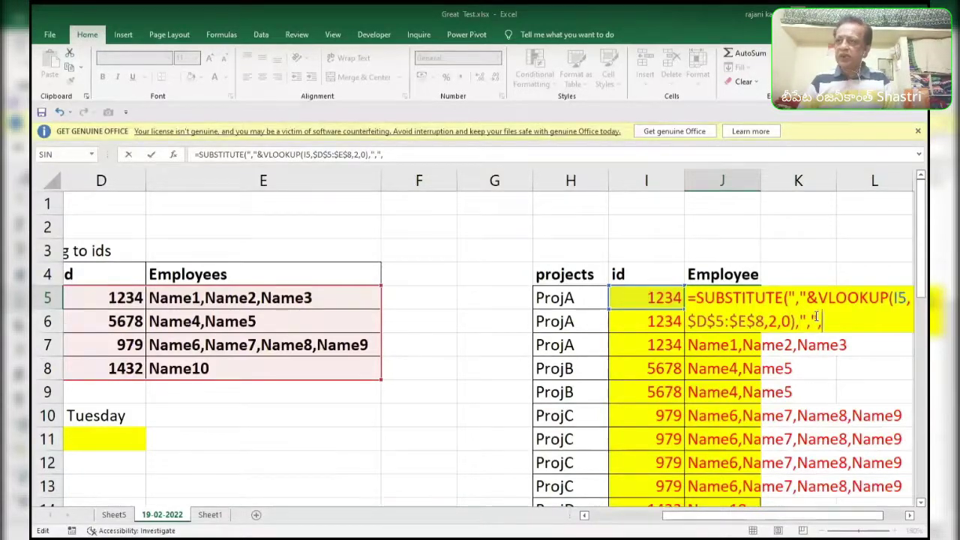
pyautogui.write('rept')
pyautogui.press('Tab')
pyautogui.write('" "')
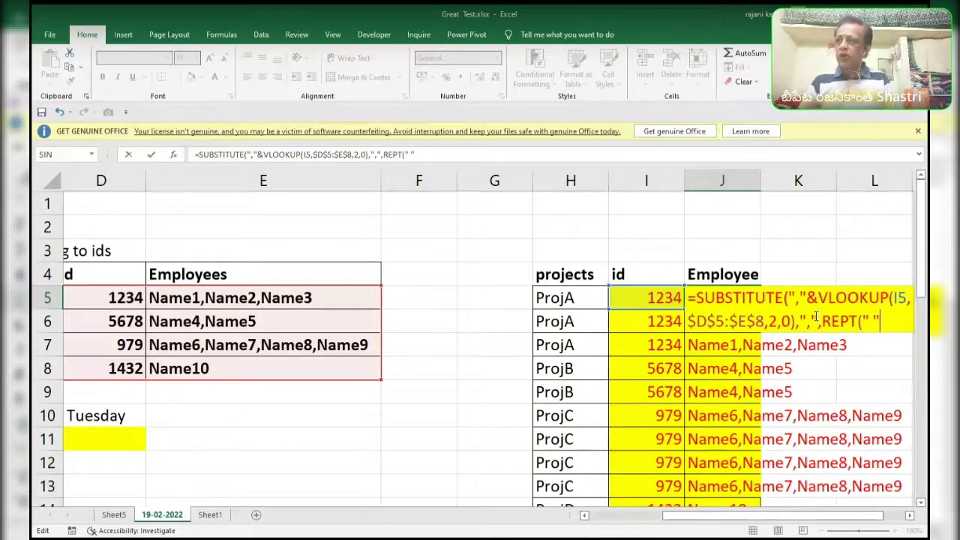
pyautogui.write(',2')
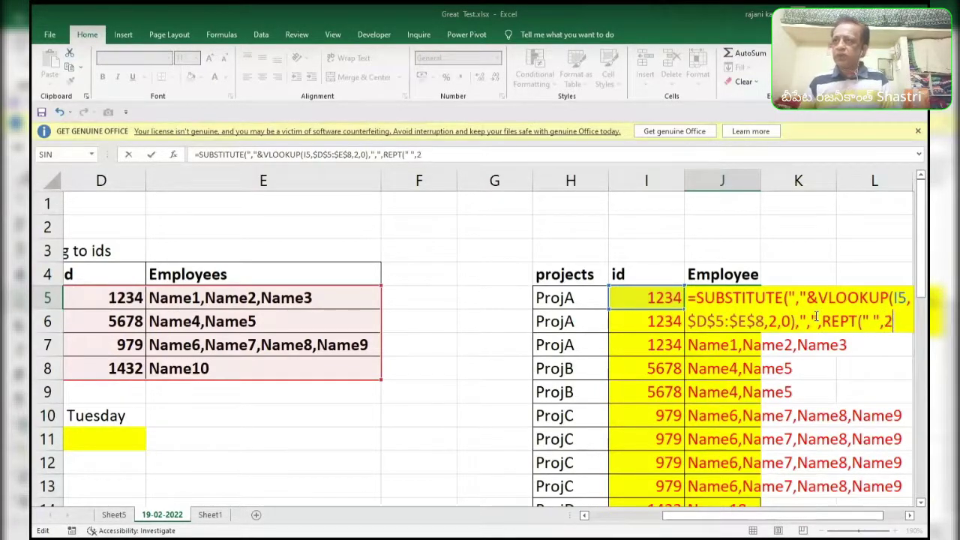
pyautogui.write('55)')
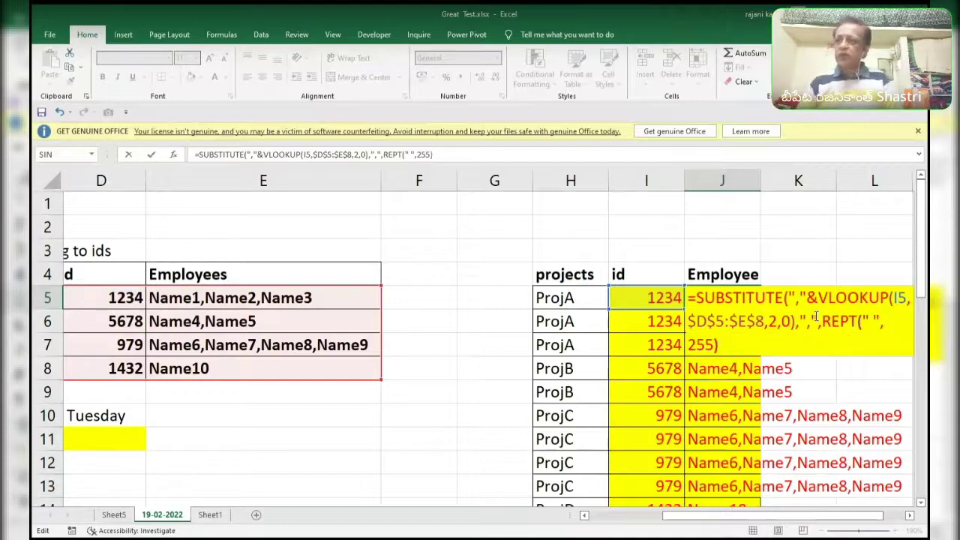
pyautogui.write(')')
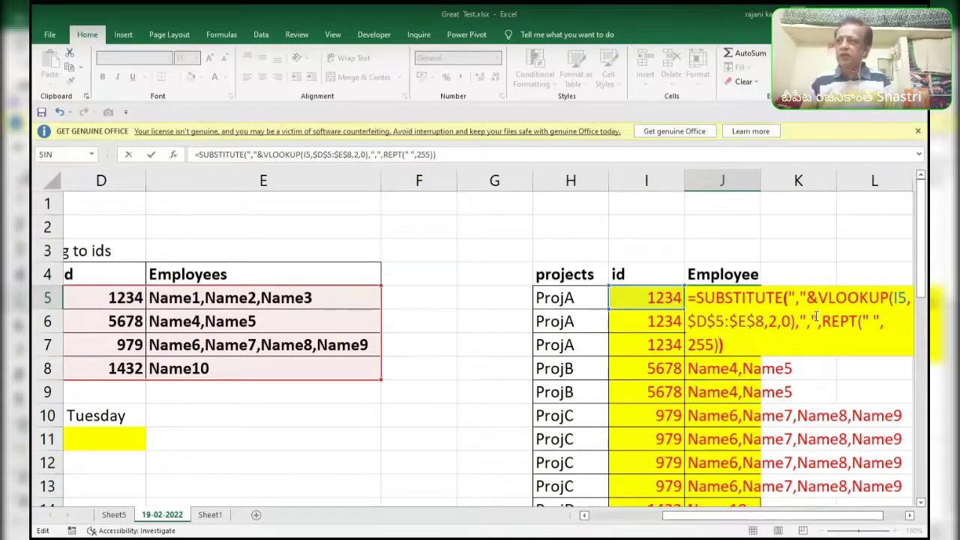
# Preview the evaluated result of the whole SUBSTITUTE formula in J5, restore the formula and commit it to the cell.
pyautogui.doubleClick(714, 345)
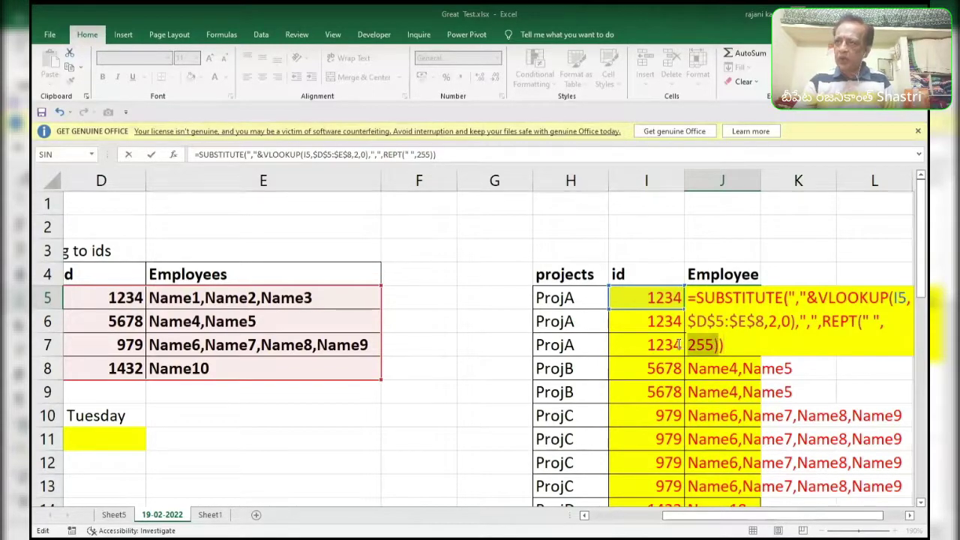
pyautogui.click(738, 348)
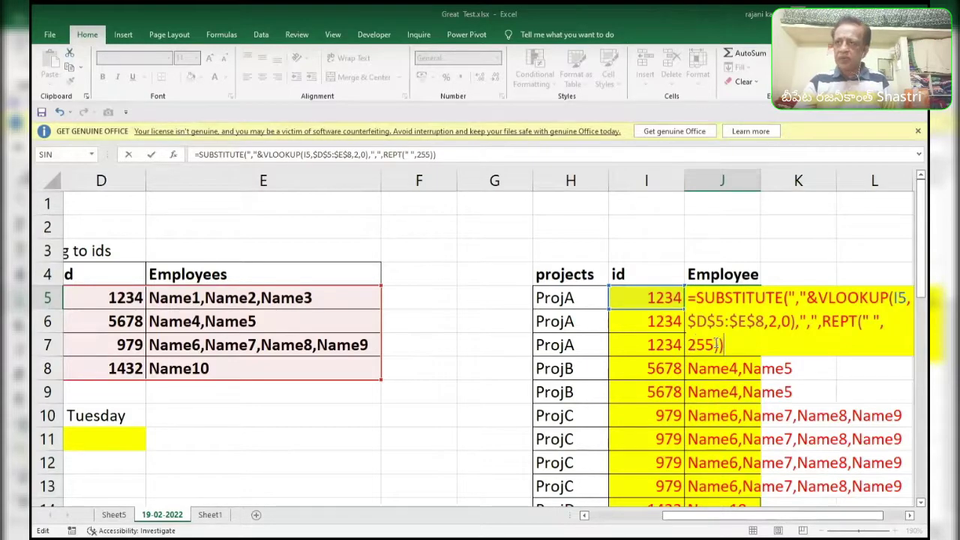
pyautogui.moveTo(741, 344); pyautogui.dragTo(659, 277)
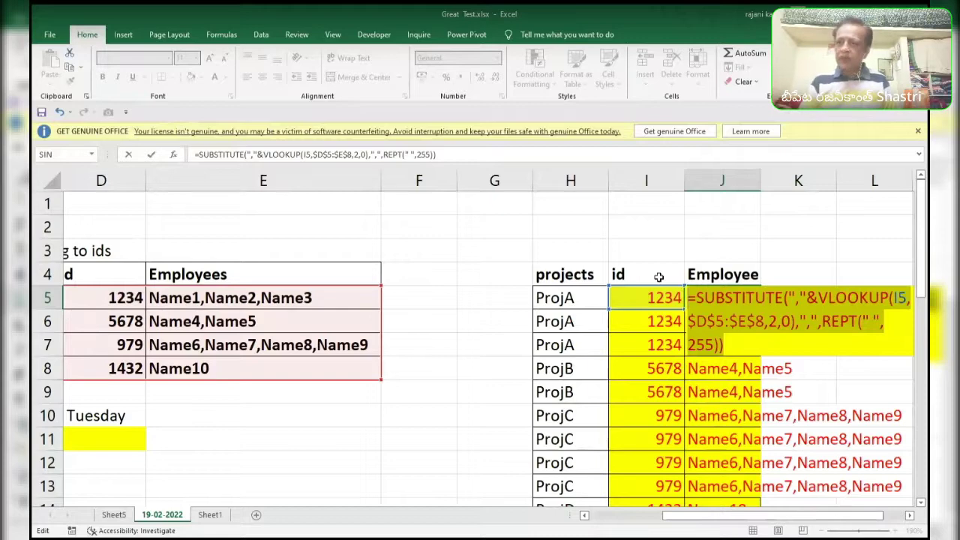
pyautogui.press('F9')
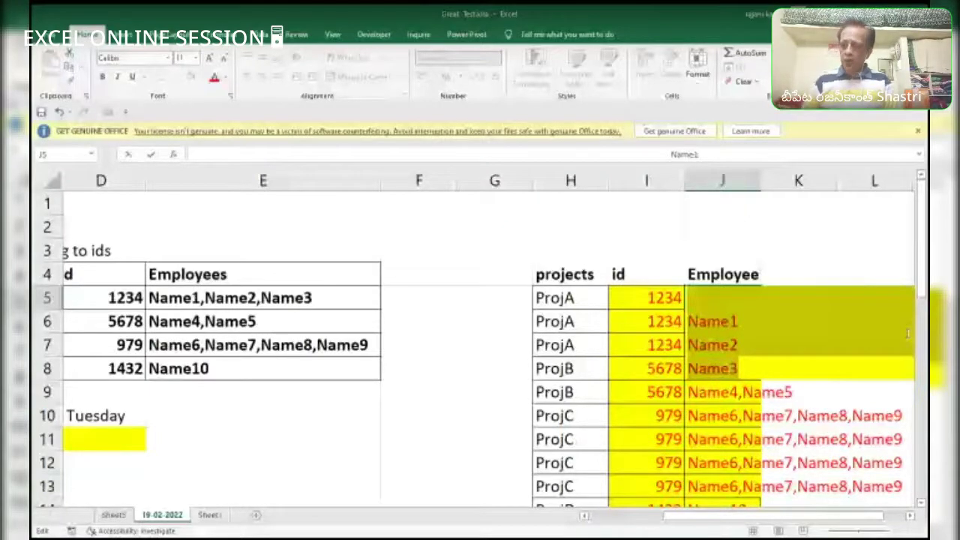
pyautogui.press('F2')
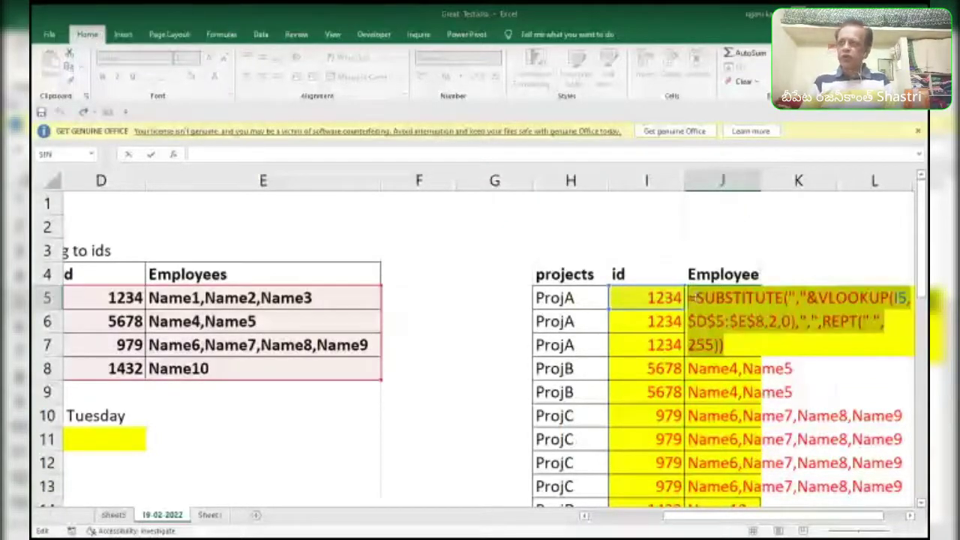
pyautogui.press('Escape')
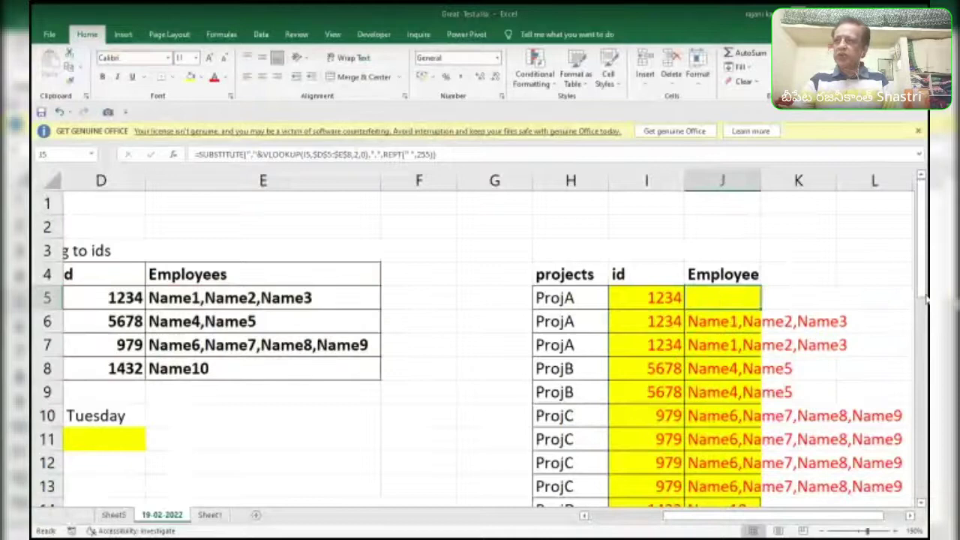
pyautogui.moveTo(777, 516); pyautogui.dragTo(792, 516)
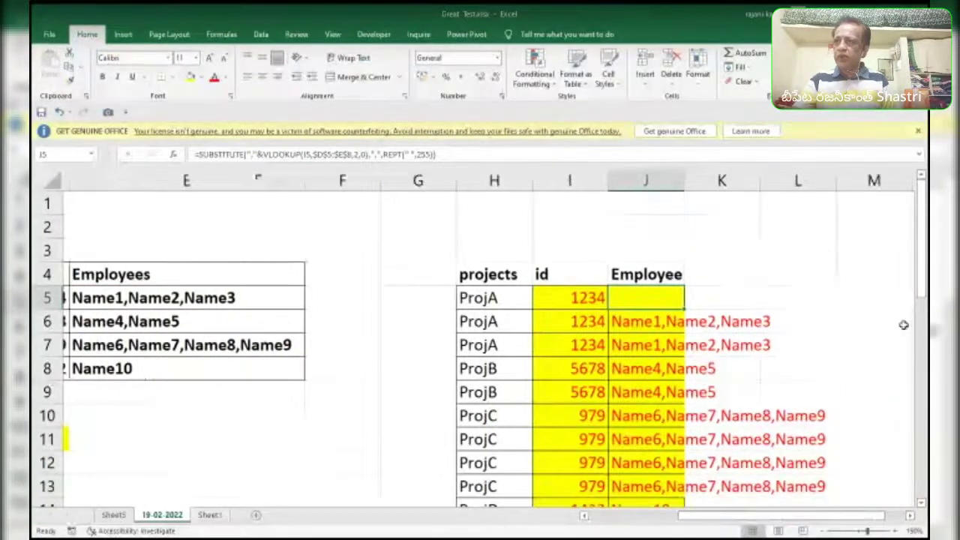
# Enter =ROWS(M$5:M5) in cell M5 as a running row counter.
pyautogui.click(876, 279)
pyautogui.click(874, 301)
pyautogui.write('=rows')
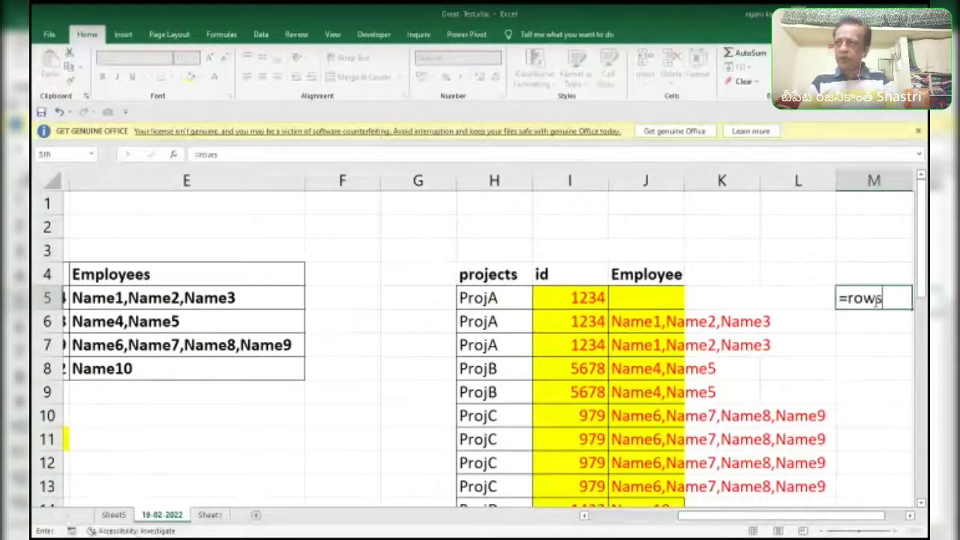
pyautogui.press('Tab')
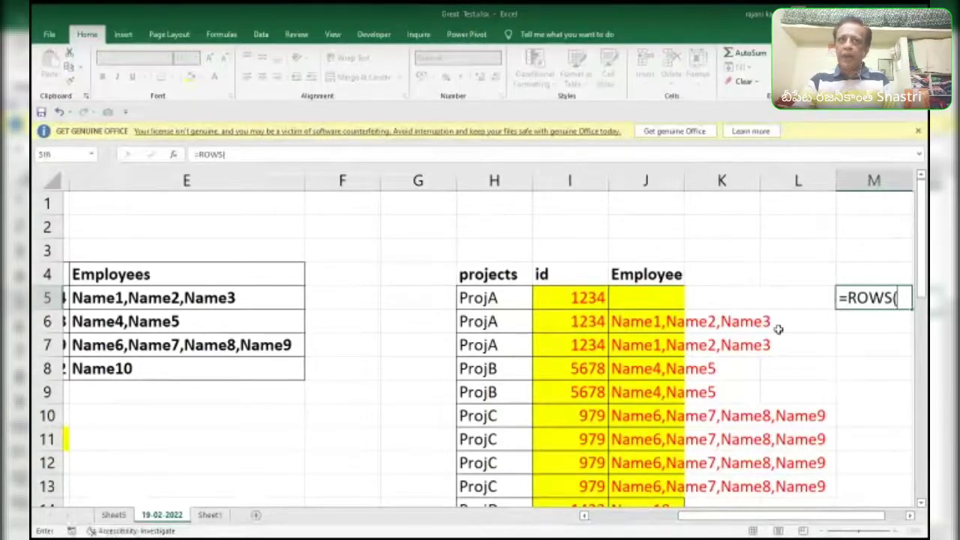
pyautogui.write('m$')
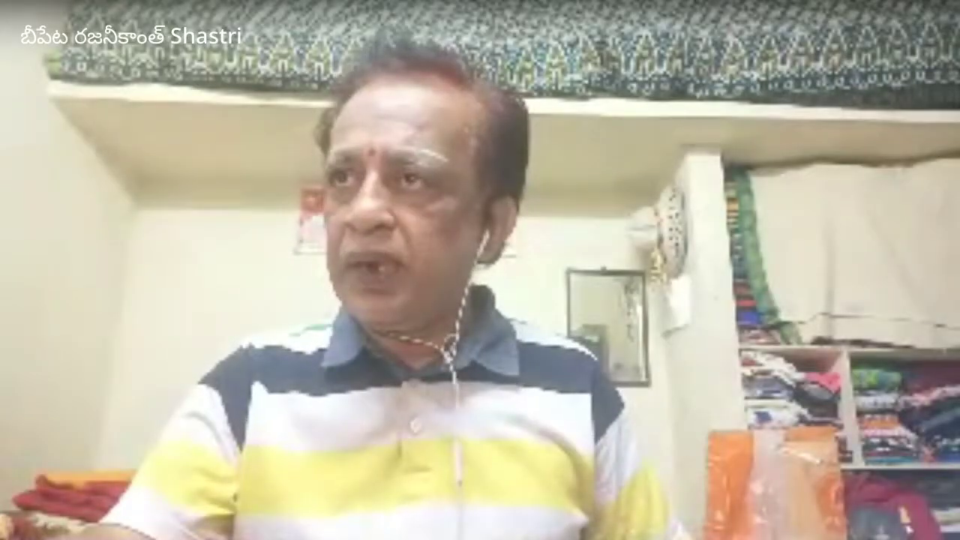
pyautogui.write('5:m5)')
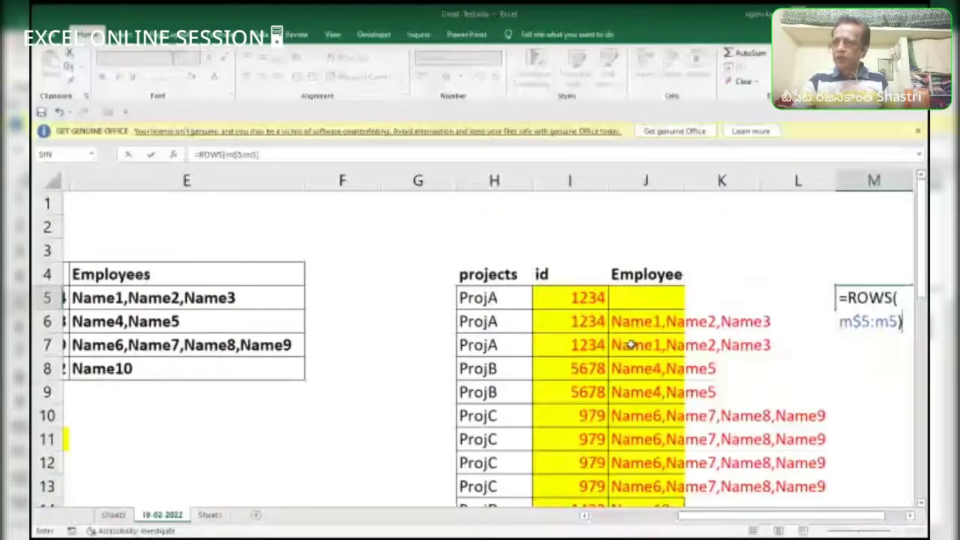
pyautogui.hotkey('ctrl', 'Return')
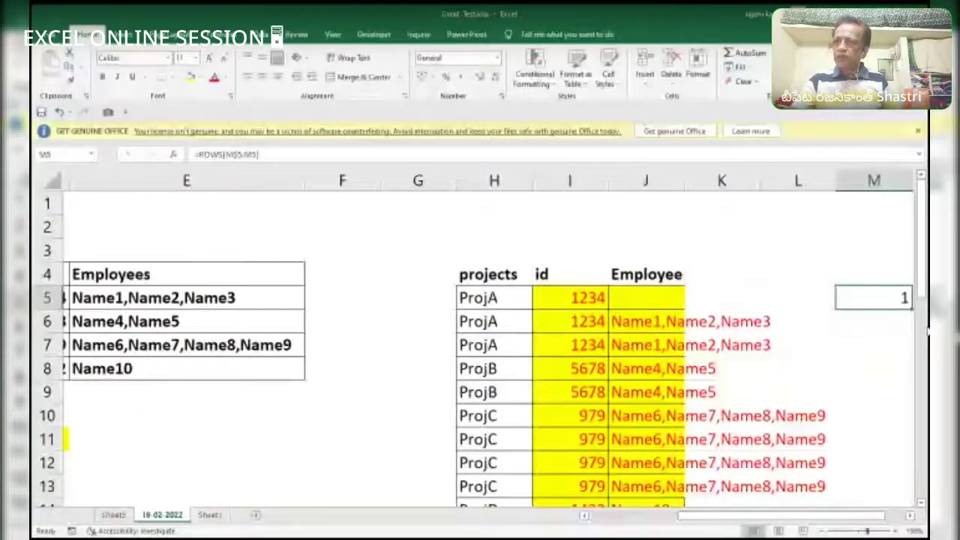
# Fill the ROWS formula from M5 down to M14 and clear the copies from N5:P5.
pyautogui.hscroll(2, 480, 345)
pyautogui.click(585, 300)
pyautogui.moveTo(594, 309); pyautogui.dragTo(594, 495)
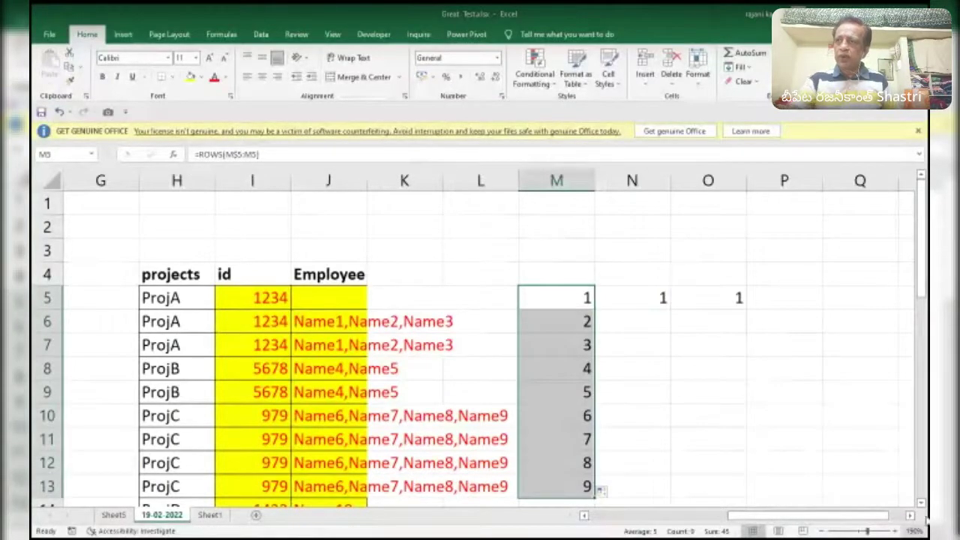
pyautogui.moveTo(924, 257); pyautogui.dragTo(924, 315)
pyautogui.moveTo(596, 322); pyautogui.dragTo(592, 342)
pyautogui.moveTo(924, 322); pyautogui.dragTo(924, 218)
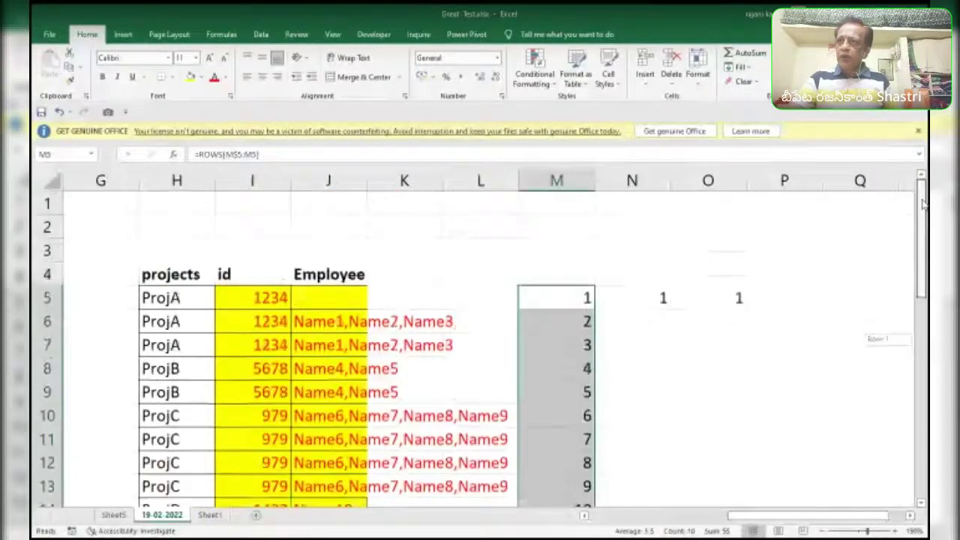
pyautogui.moveTo(638, 297); pyautogui.dragTo(720, 298)
pyautogui.press('Delete')
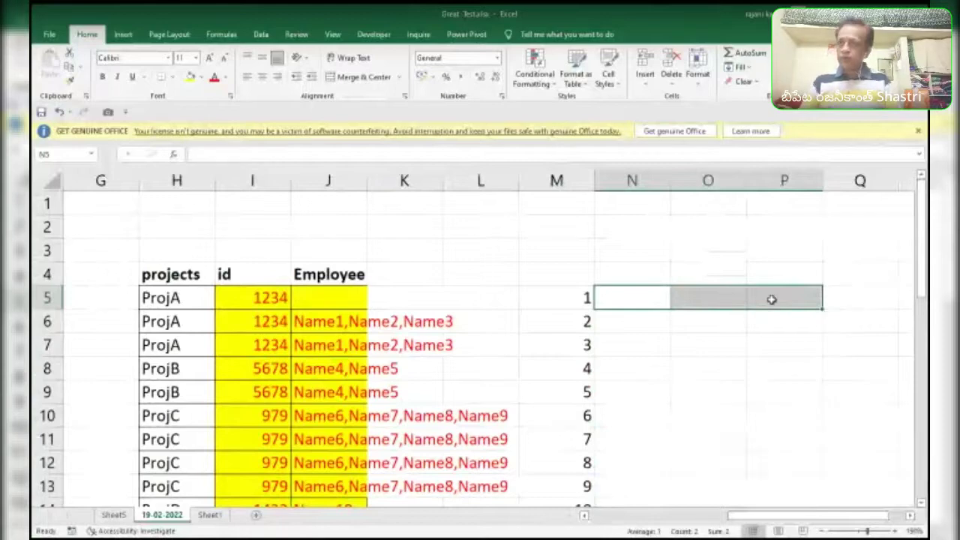
# Enter =COUNTIF(I5:I5,I5) in cell N5 to count the project id.
pyautogui.press('Left')
pyautogui.press('Right')
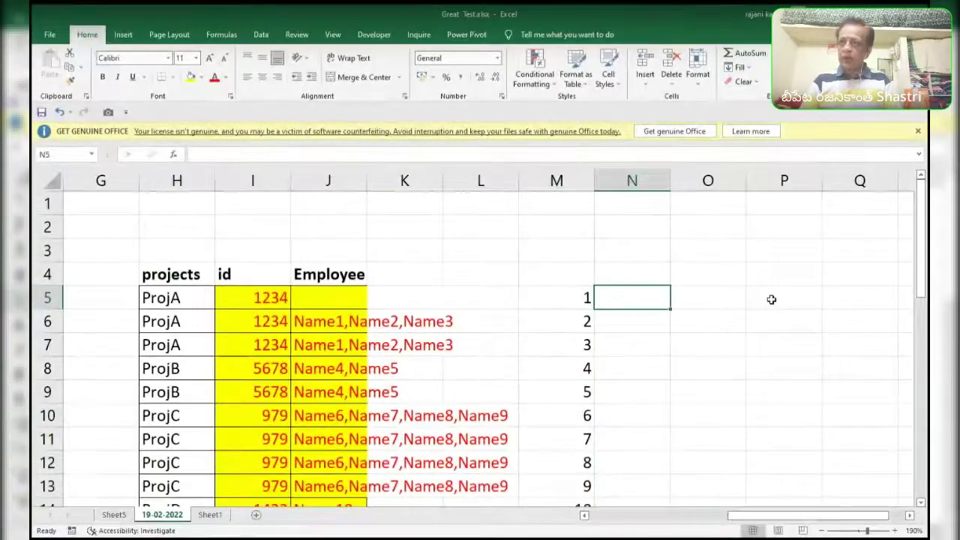
pyautogui.write('=')
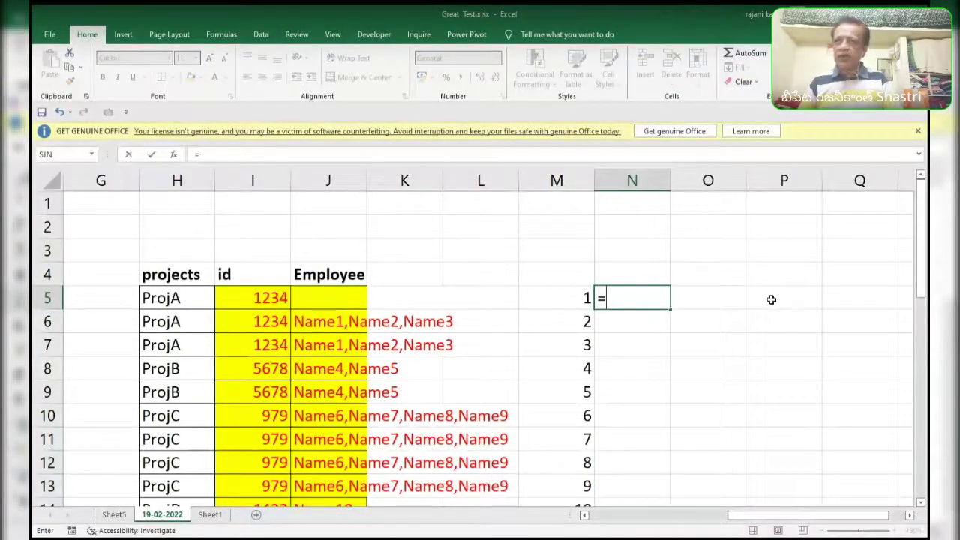
pyautogui.write('c')
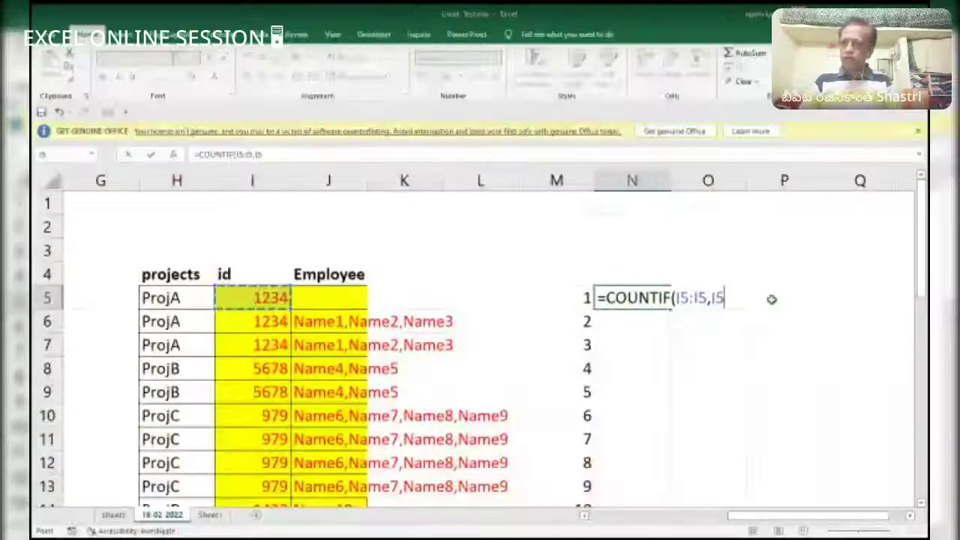
pyautogui.write(')')
pyautogui.hotkey('ctrl', 'Return')
# Lock the start of N5's COUNTIF range as $I$5 and fill the formula down column N beside the projects table.
pyautogui.press('F2')
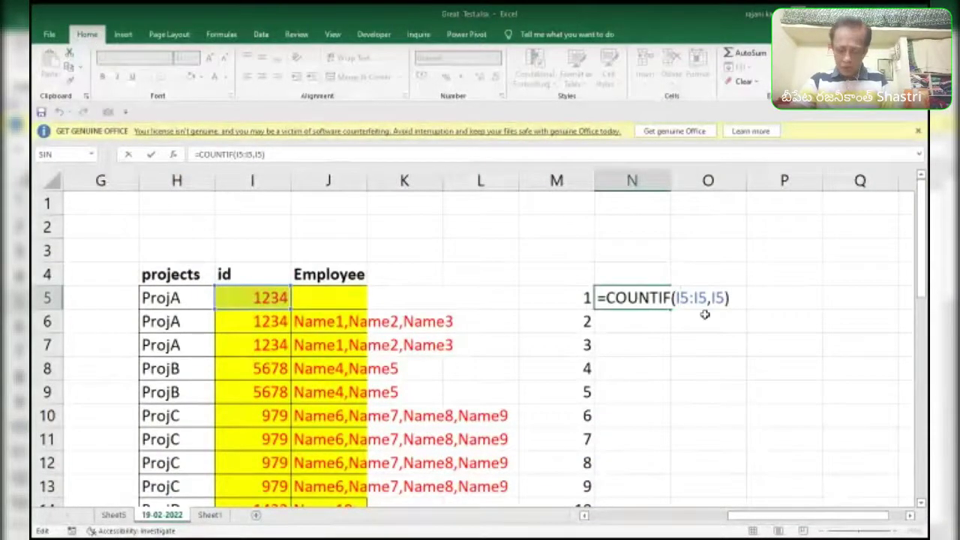
pyautogui.press('F4')
pyautogui.click(761, 300)
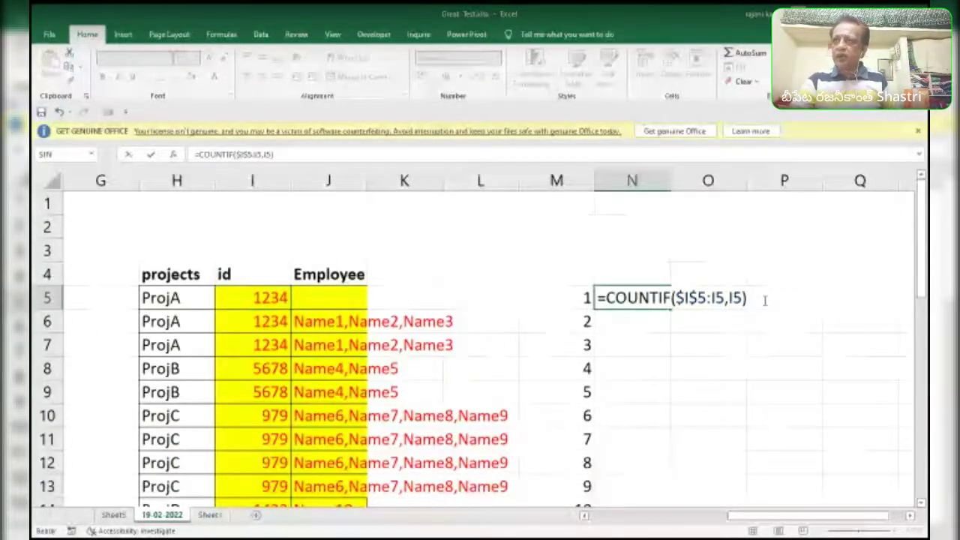
pyautogui.hotkey('ctrl', 'Return')
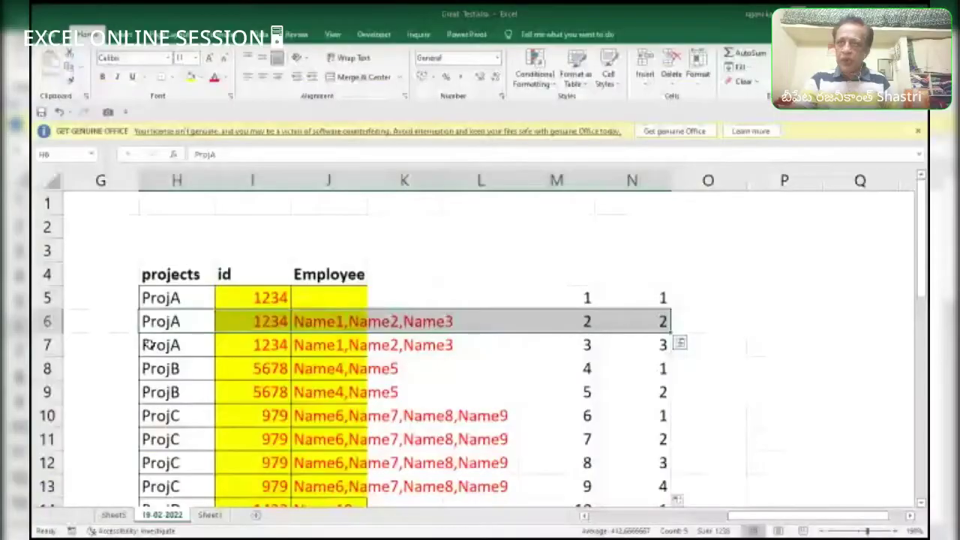
pyautogui.moveTo(174, 368); pyautogui.dragTo(656, 367)
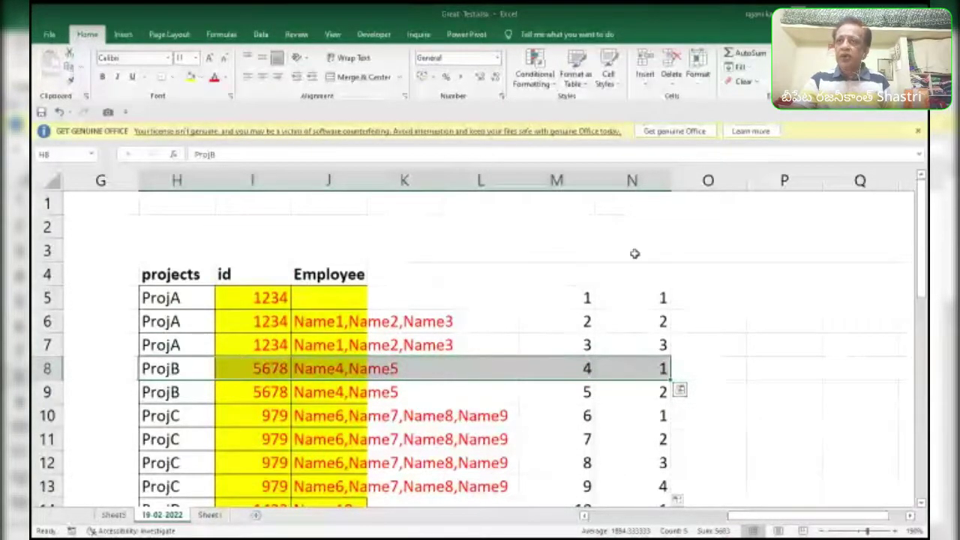
pyautogui.click(650, 295)
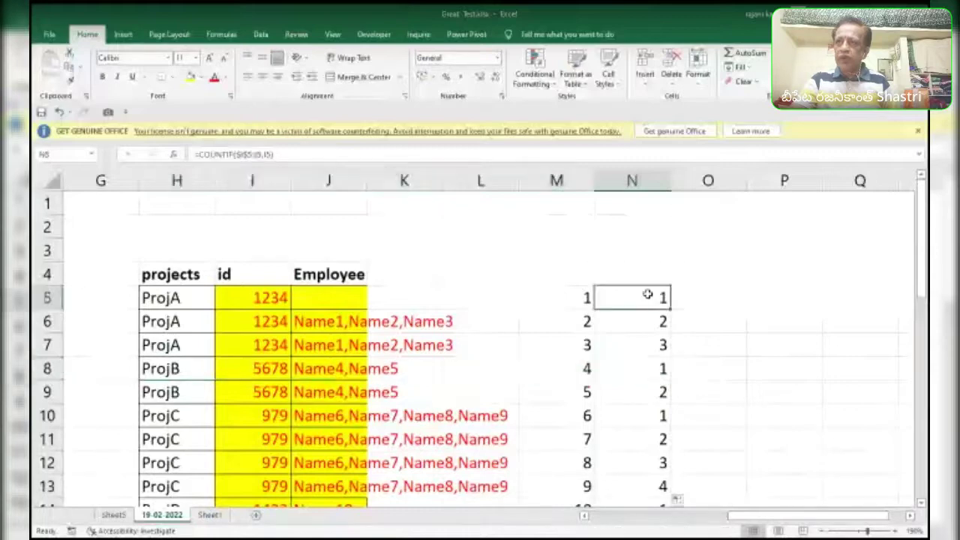
pyautogui.click(576, 298)
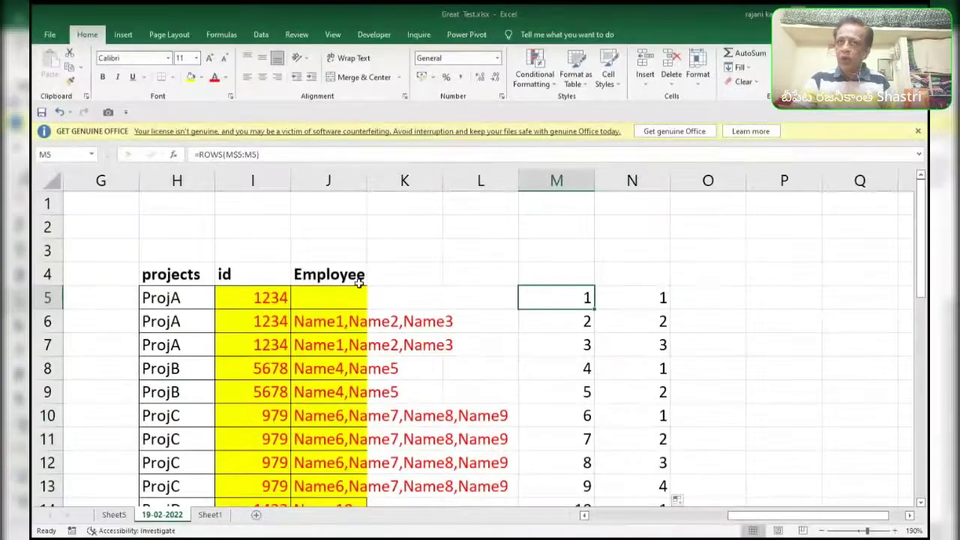
# Open a MID( function around the SUBSTITUTE formula in J5, preview the evaluated SUBSTITUTE part and restore the formula.
pyautogui.click(327, 304)
pyautogui.press('F2')
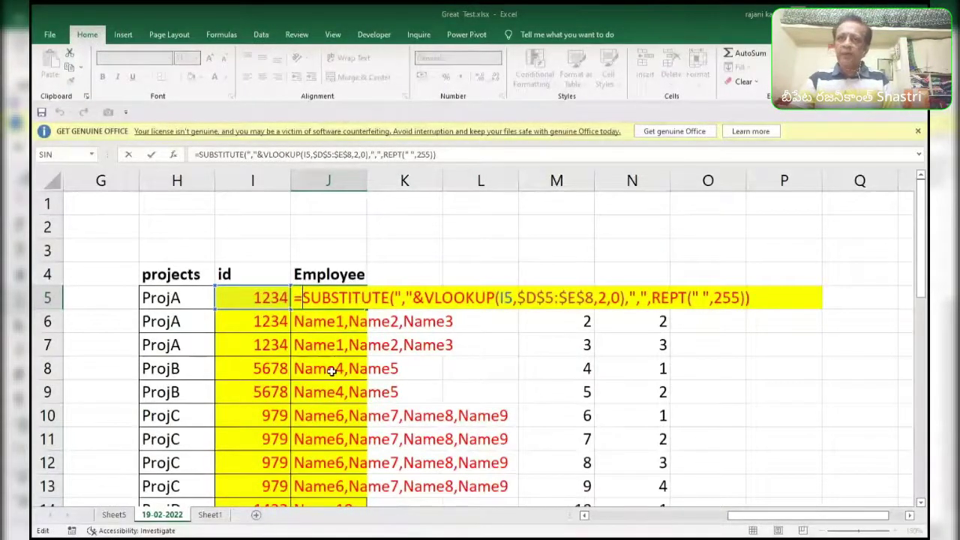
pyautogui.write('MID(')
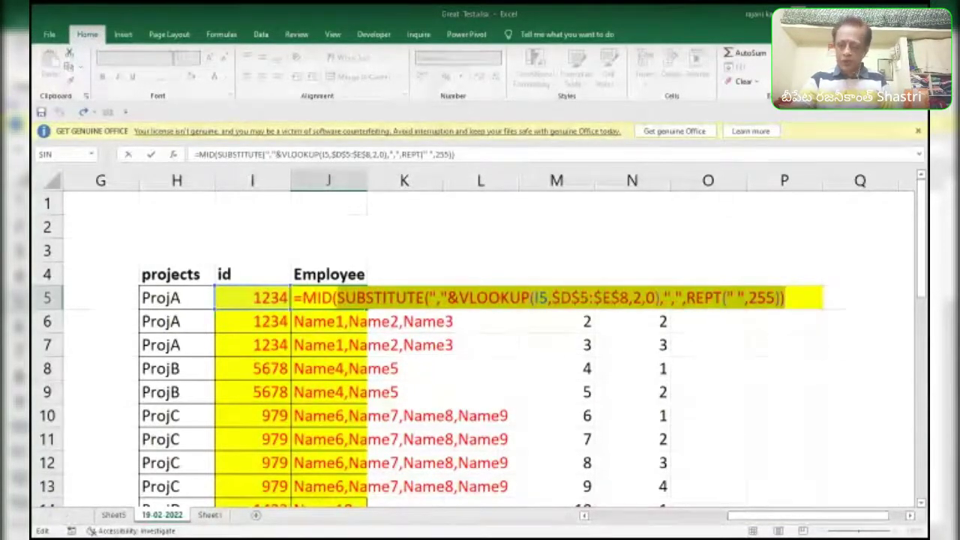
pyautogui.press('F9')
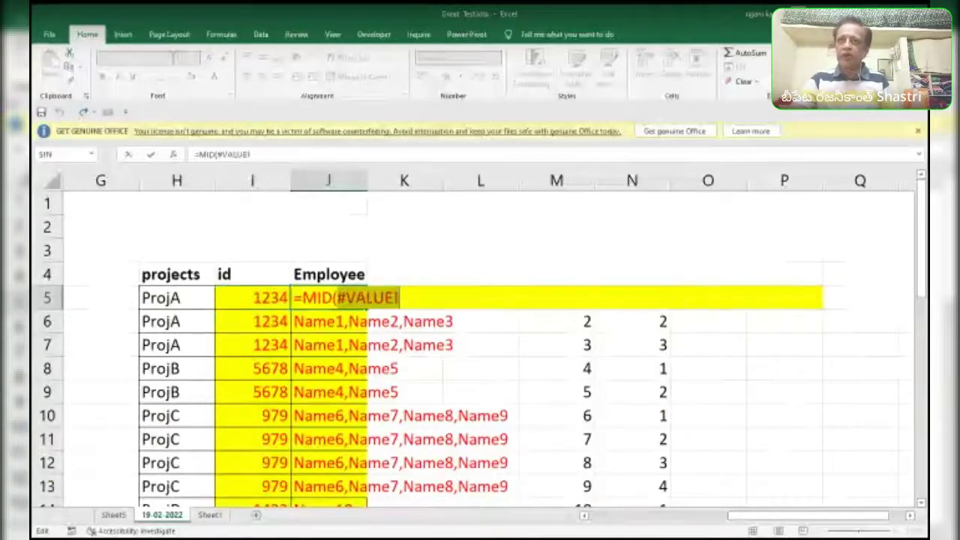
pyautogui.hotkey('ctrl', 'z')
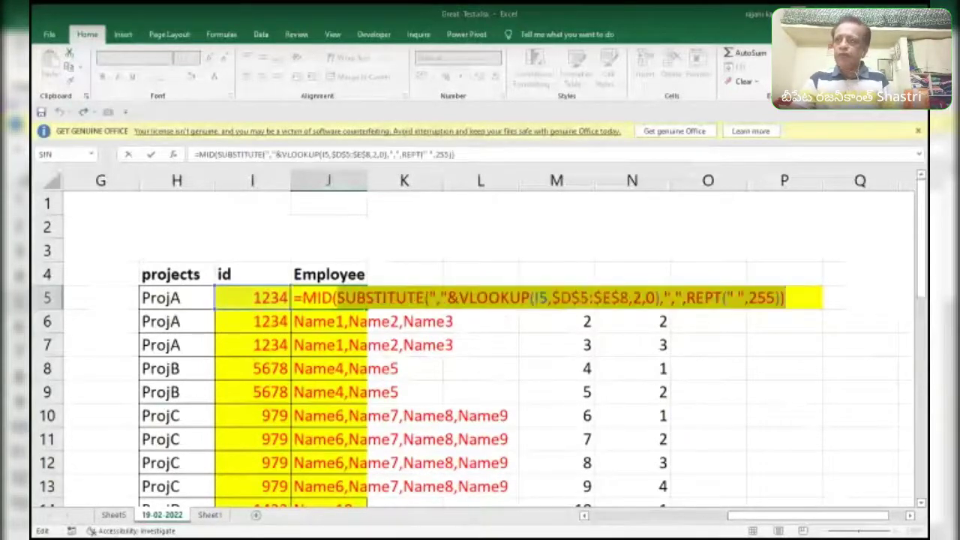
# Try 10 as the REPT space count in J5, preview the evaluated SUBSTITUTE text, and restore the count to 255.
pyautogui.moveTo(749, 298); pyautogui.dragTo(774, 298)
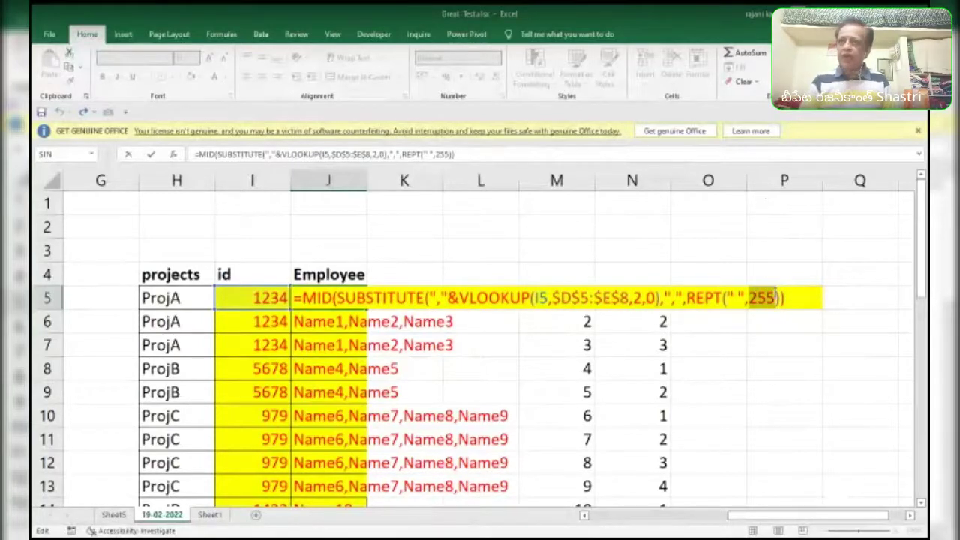
pyautogui.write('10)')
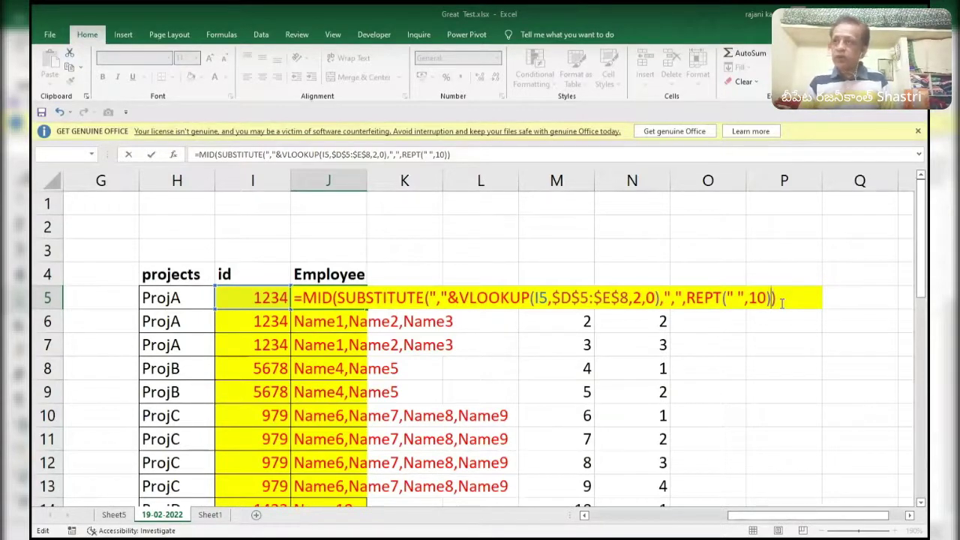
pyautogui.hotkey('ctrl', 'z')
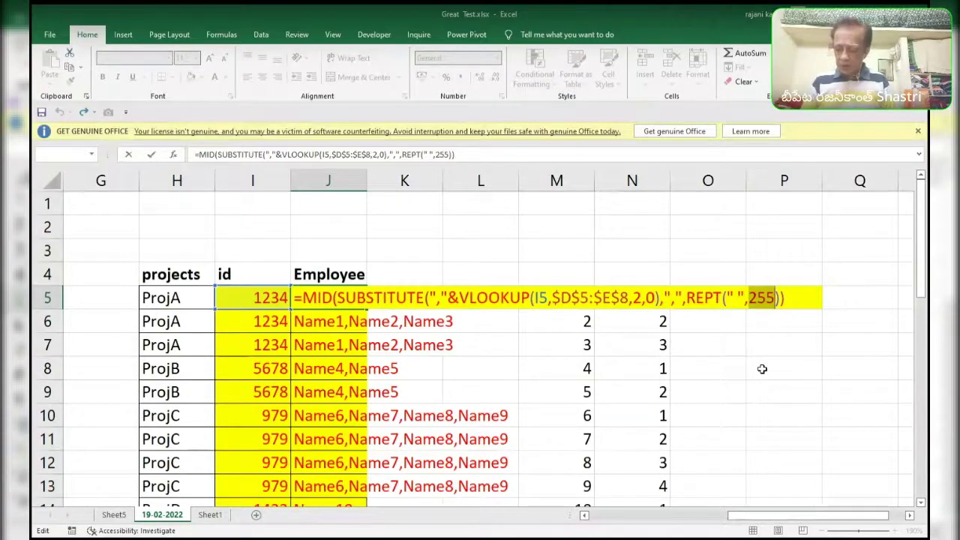
pyautogui.hotkey('ctrl', 'y')
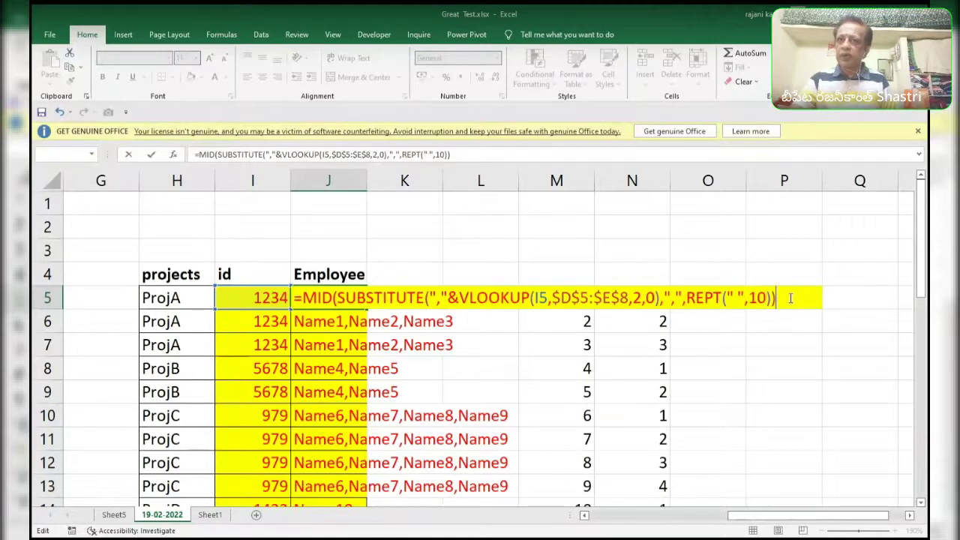
pyautogui.keyDown('shift'); pyautogui.click(338, 298); pyautogui.keyUp('shift')
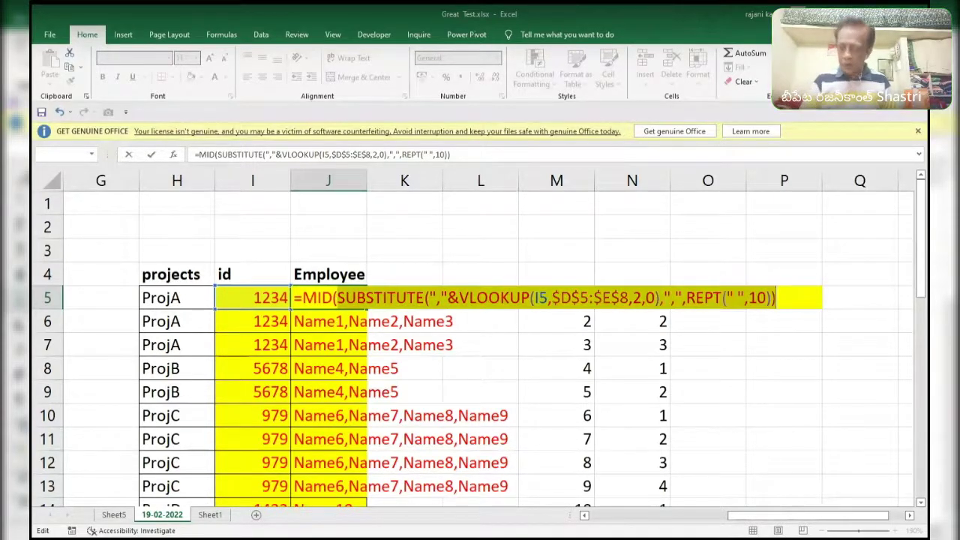
pyautogui.press('F9')
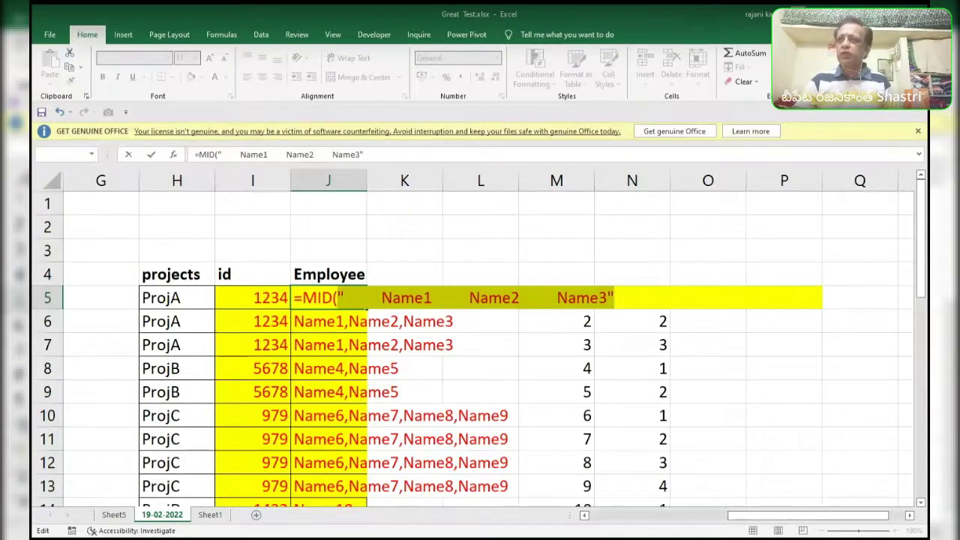
pyautogui.hotkey('ctrl', 'z')
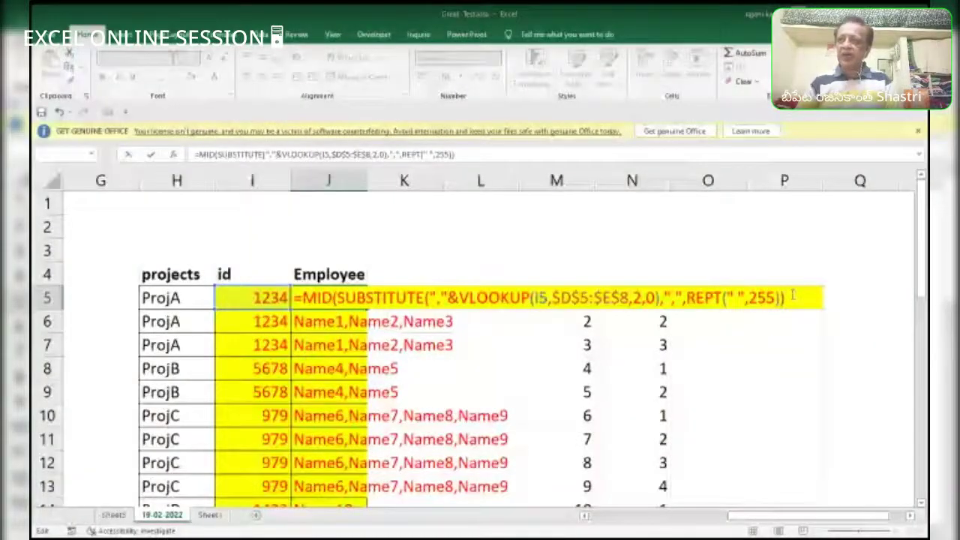
# Complete the MID formula in J5 with start position 1*255 and length 255, preview its result and restore the formula.
pyautogui.write(',')
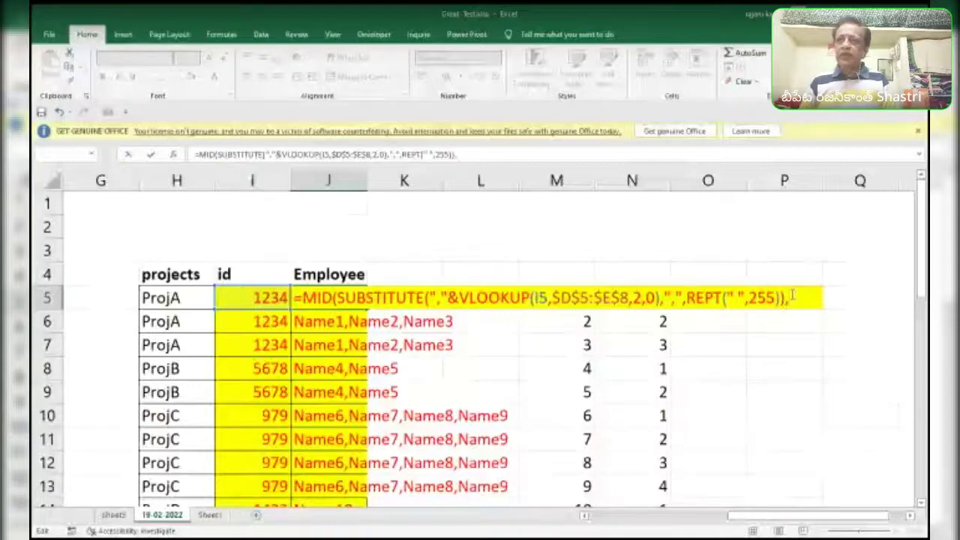
pyautogui.write('1')
pyautogui.write('"')
pyautogui.write('255')
pyautogui.write(',')
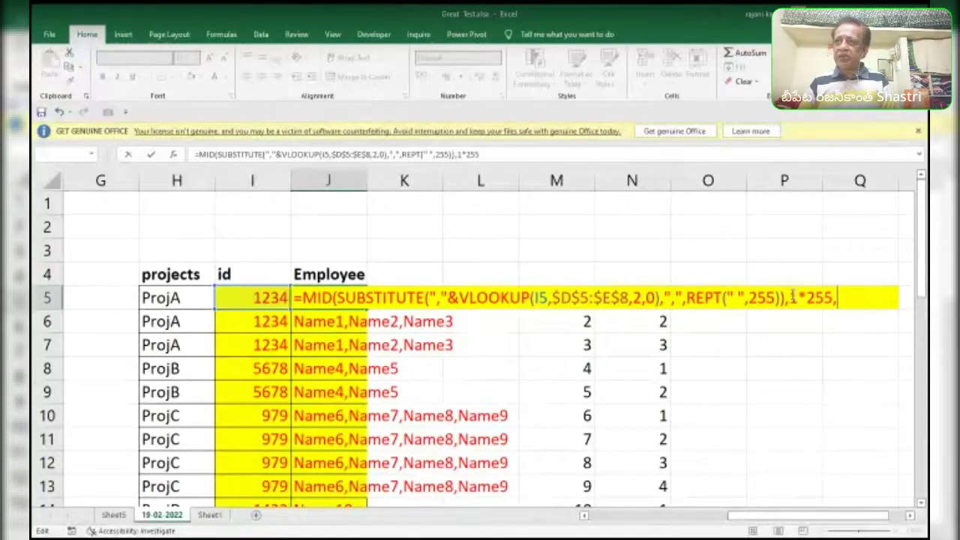
pyautogui.write('255')
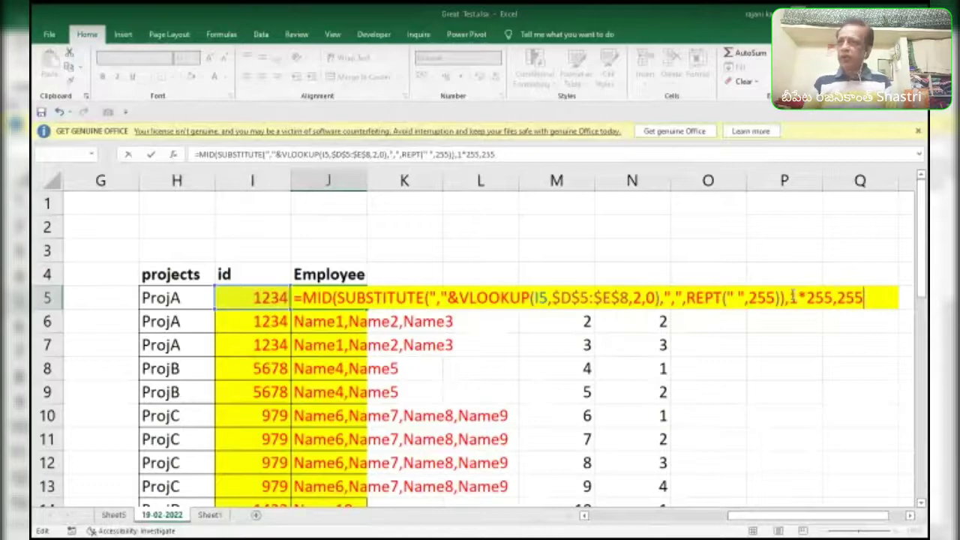
pyautogui.write(')')
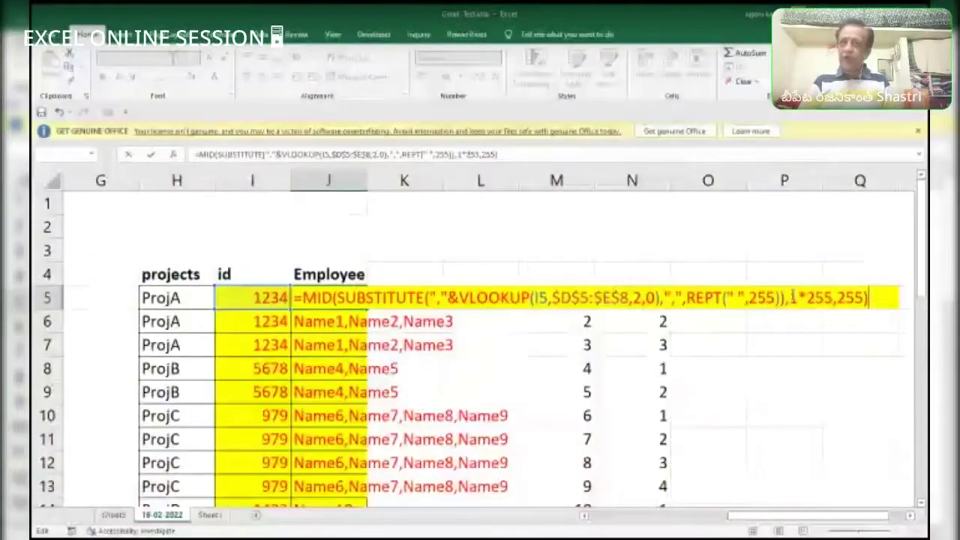
pyautogui.press('F9')
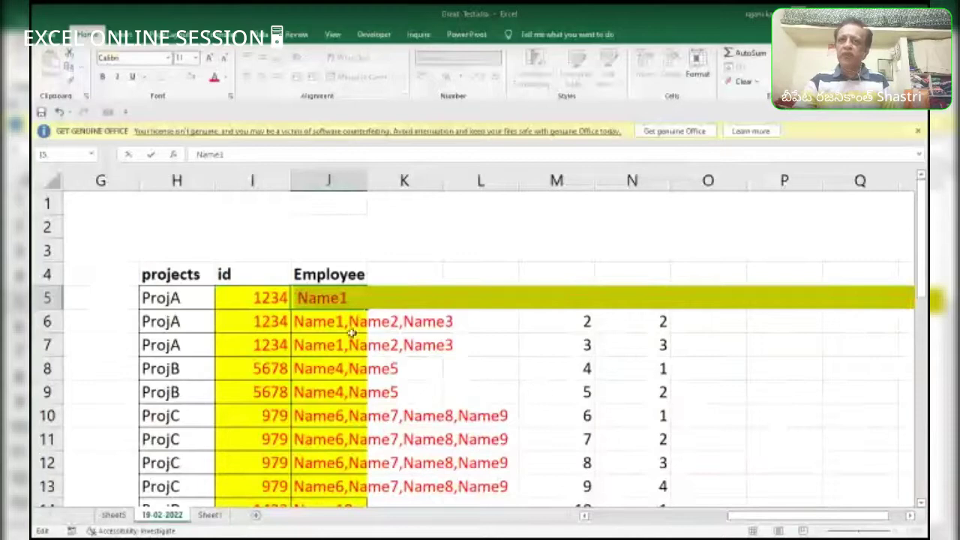
pyautogui.hotkey('ctrl', 'z')
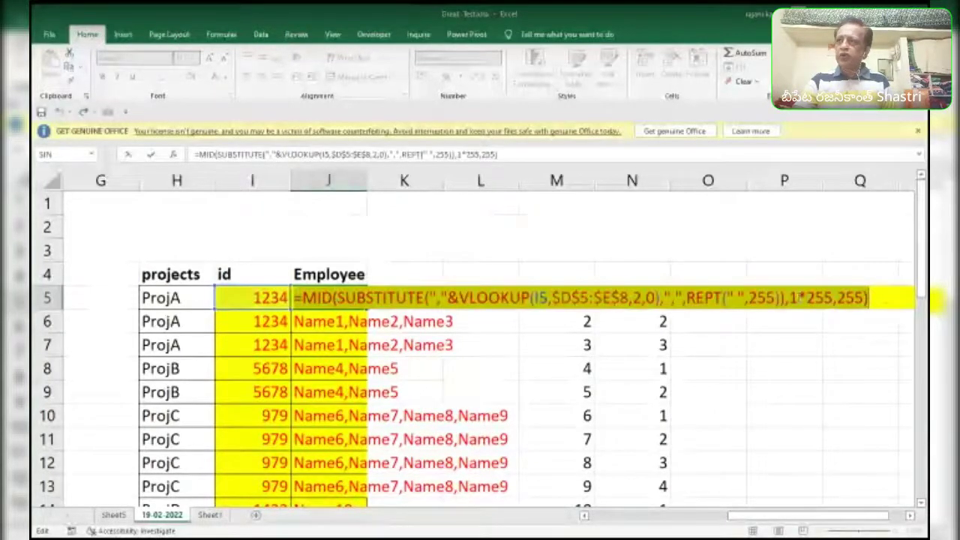
# Set the multiplier in the MID start position of J5's formula to 2, giving 2*255.
pyautogui.press('Left')
pyautogui.press('Left')
pyautogui.press('Left')
pyautogui.press('Left')
pyautogui.press('Left')
pyautogui.press('Left')
pyautogui.press('Left')
pyautogui.press('Left')
pyautogui.press('Left')
pyautogui.press('BackSpace')
pyautogui.write('2')
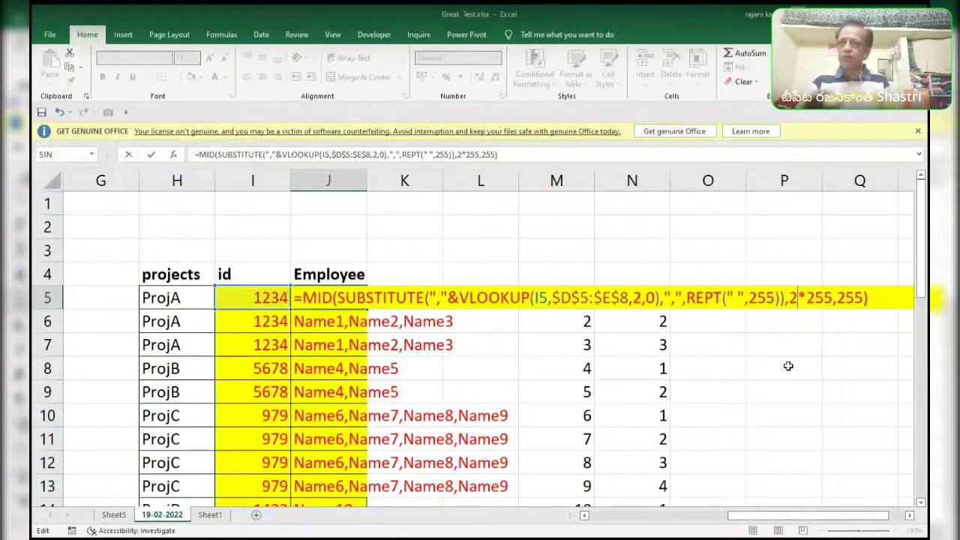
# Try 3 as the multiplier in the MID start position of J5's formula, preview the result and restore the formula.
pyautogui.press('BackSpace')
pyautogui.write('3')
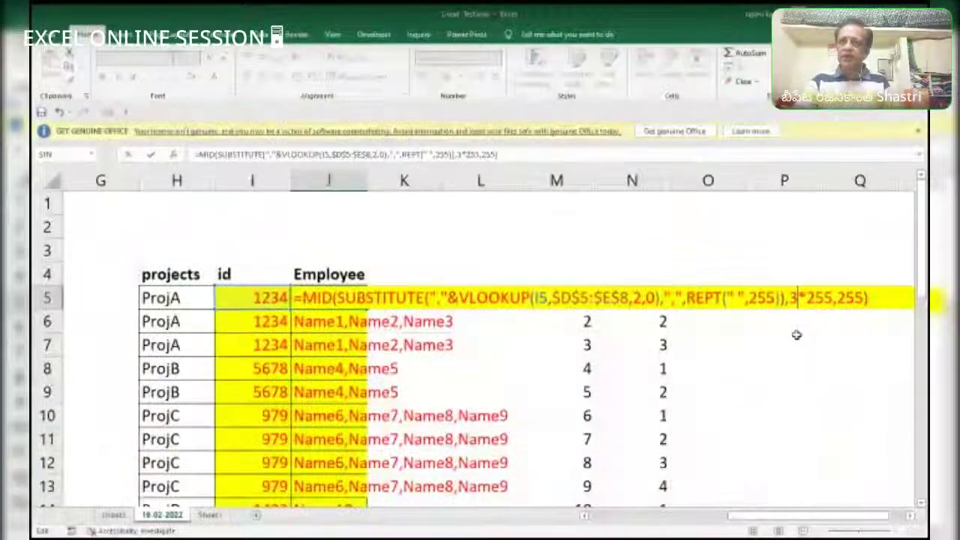
pyautogui.hotkey('ctrl', 'Return')
pyautogui.press('F2')
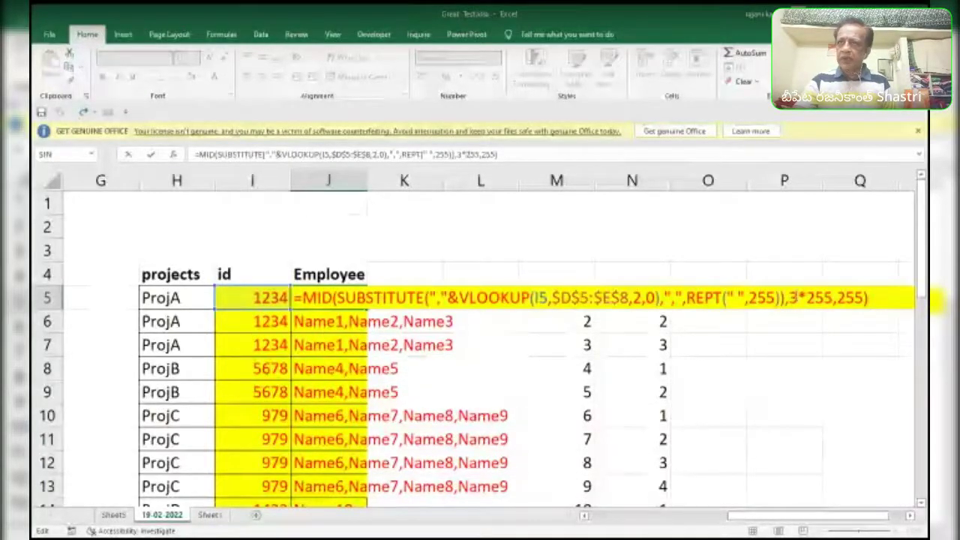
# Examine the 3*255 start position in J5's formula, retype the closing bracket, preview the whole formula's result and restore the formula.
pyautogui.moveTo(789, 298); pyautogui.dragTo(833, 298)
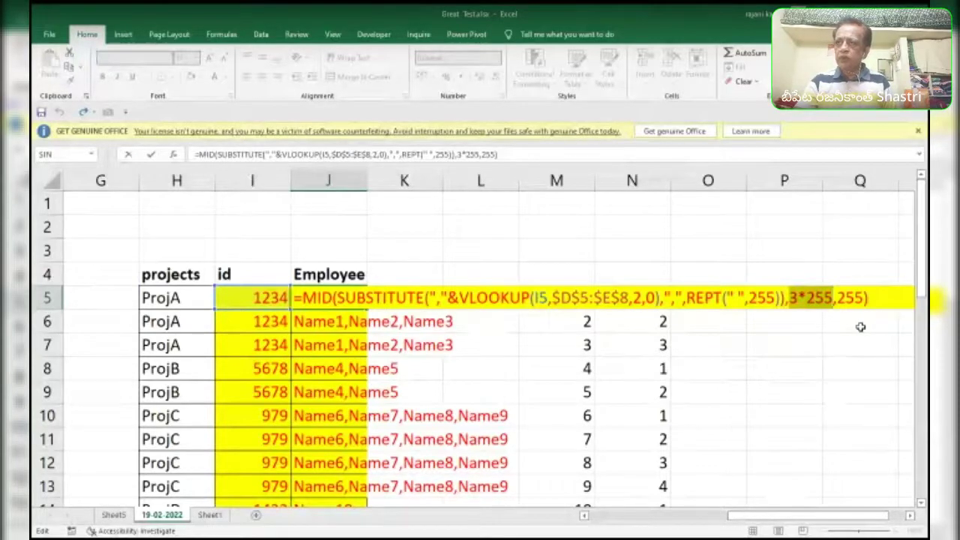
pyautogui.click(873, 298)
pyautogui.moveTo(630, 298); pyautogui.dragTo(255, 302)
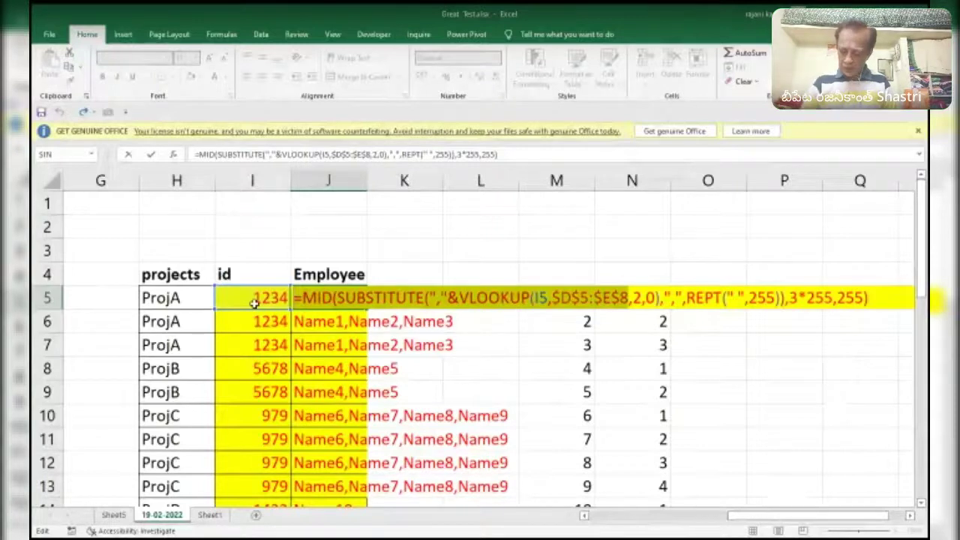
pyautogui.press('F9')
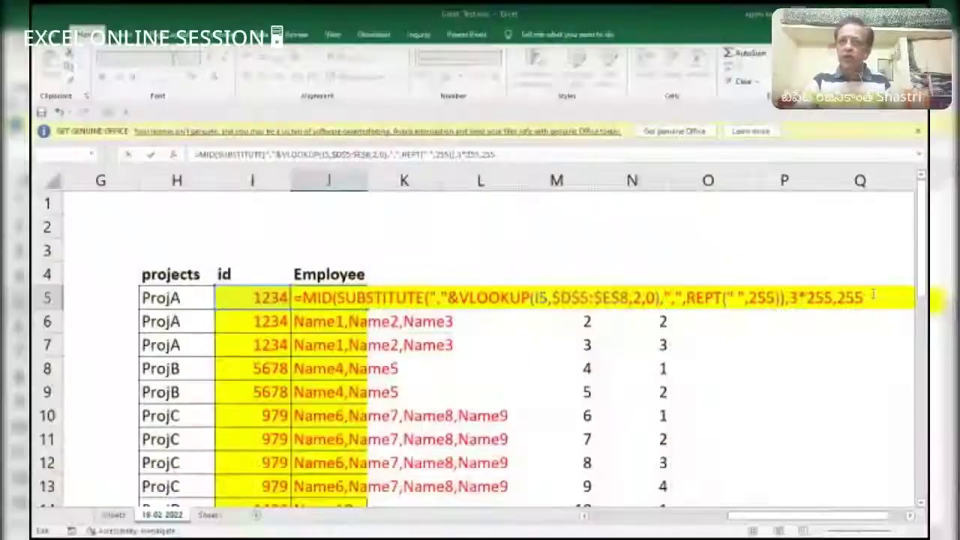
pyautogui.write('),",",REPT(" ",255)),3*255,255)')
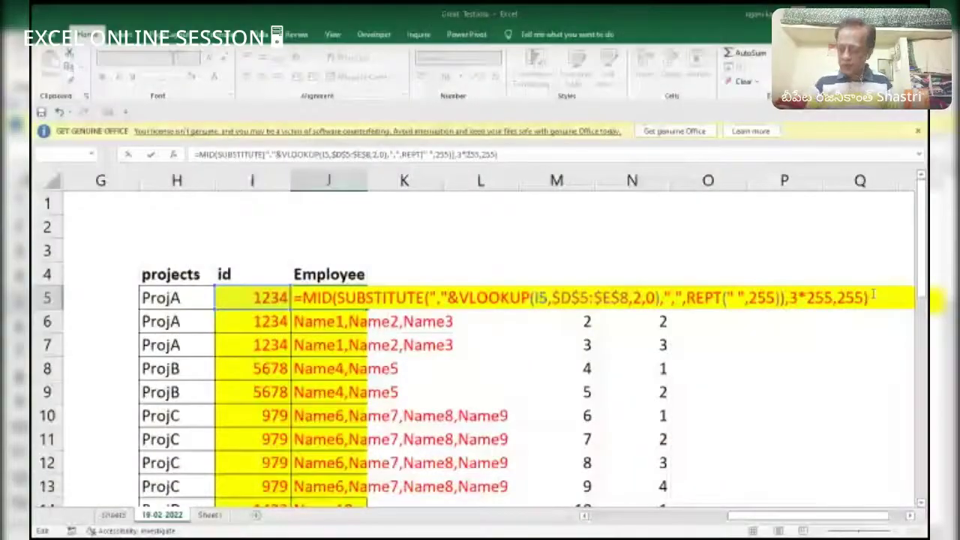
pyautogui.doubleClick(870, 298)
pyautogui.write('255)')
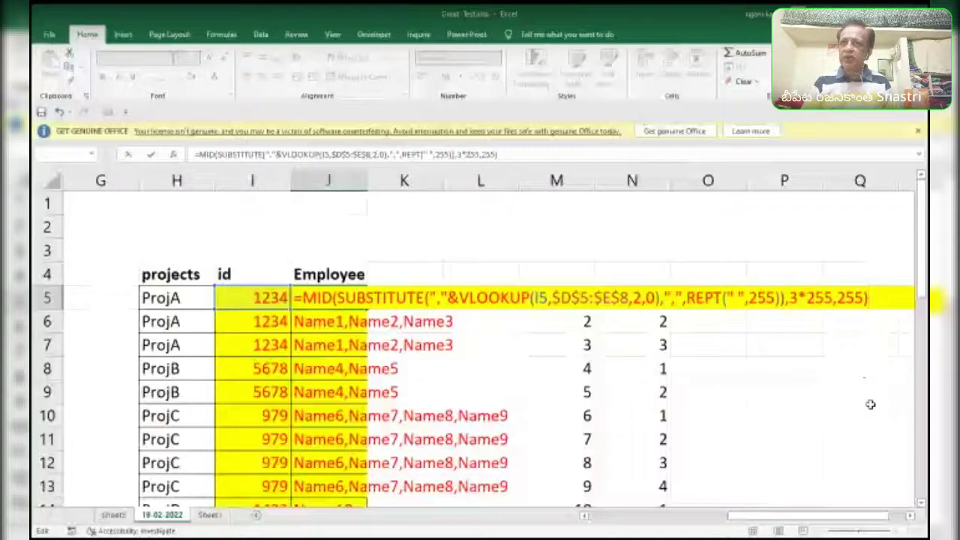
pyautogui.press('F9')
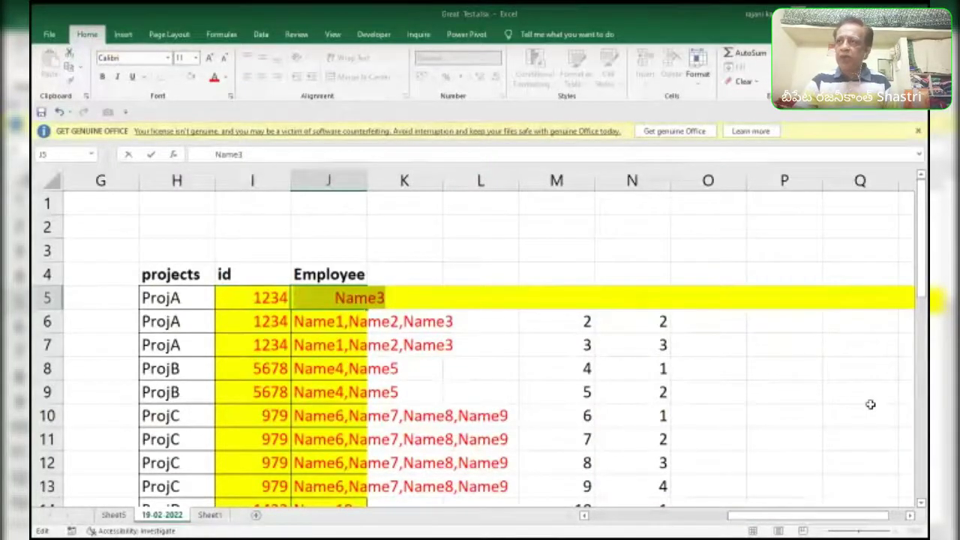
pyautogui.hotkey('ctrl', 'z')
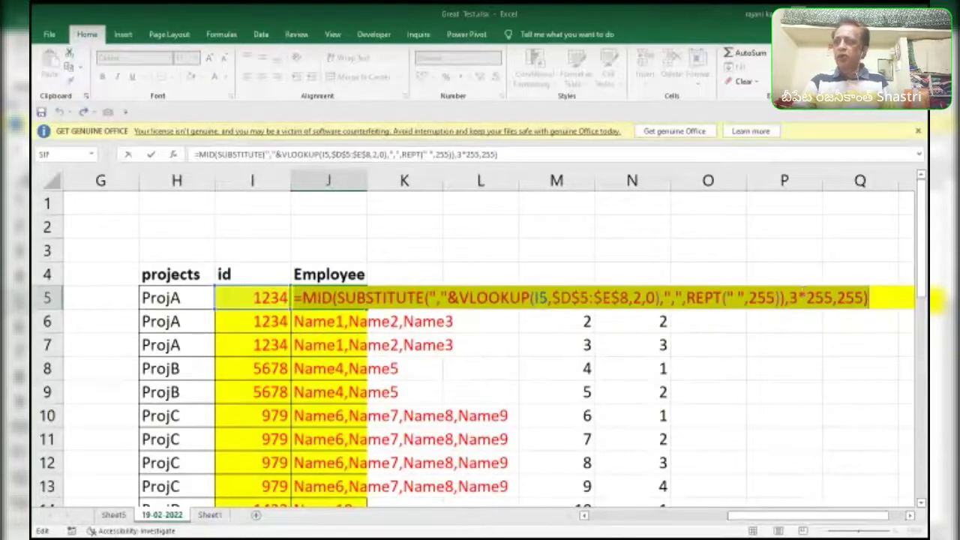
# Replace the multiplier 3 in J5's formula with ROWS(J$5:J5) and fill the formula down the Employee column.
pyautogui.click(798, 297)
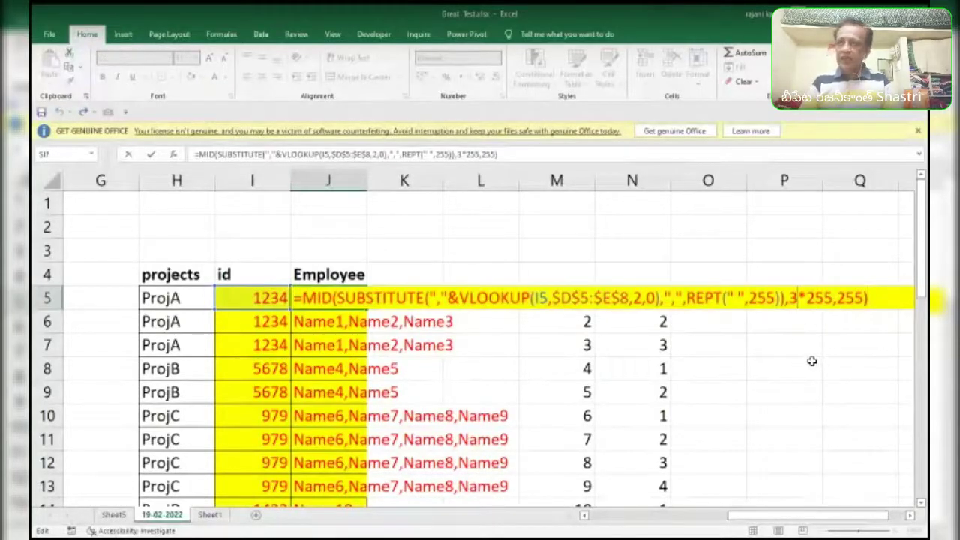
pyautogui.press('BackSpace')
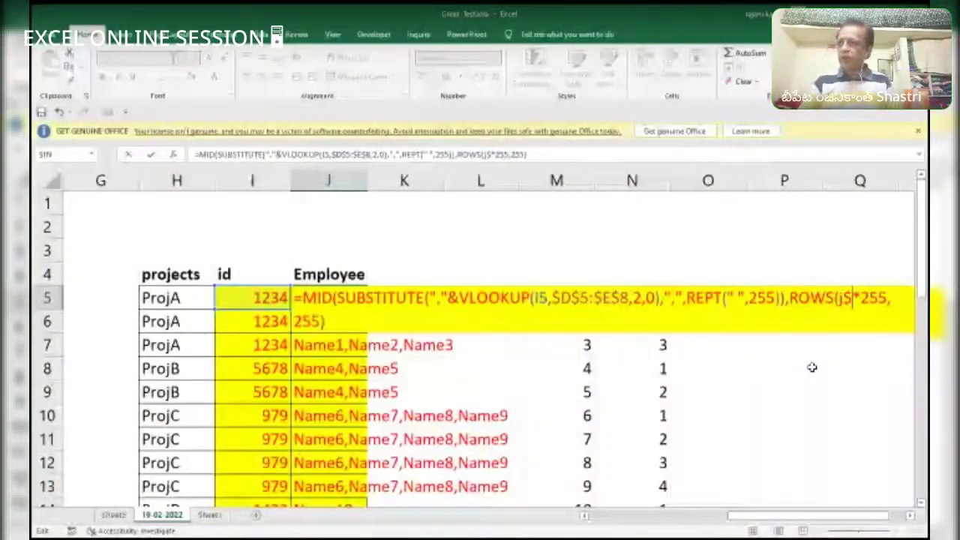
pyautogui.write('5:j')
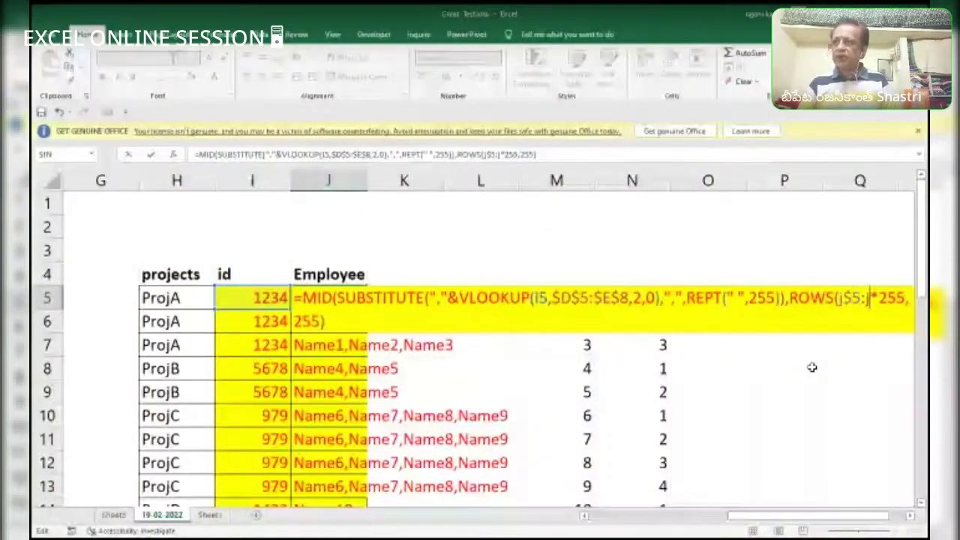
pyautogui.write('5)')
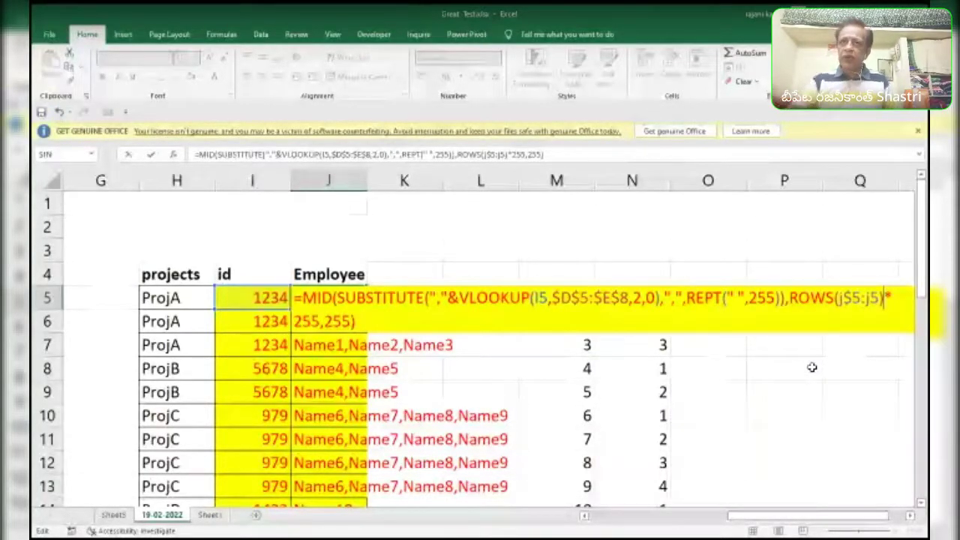
pyautogui.hotkey('ctrl', 'Return')
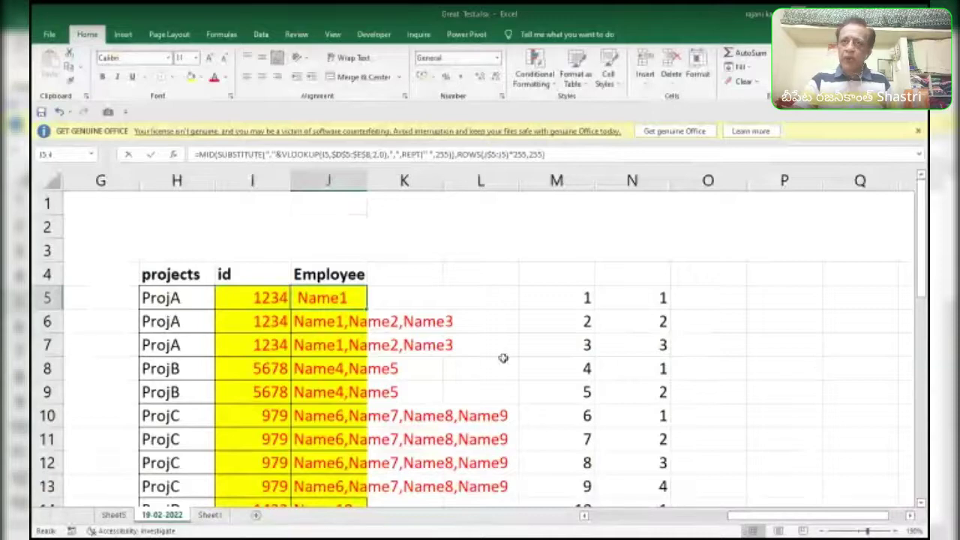
pyautogui.doubleClick(367, 305)
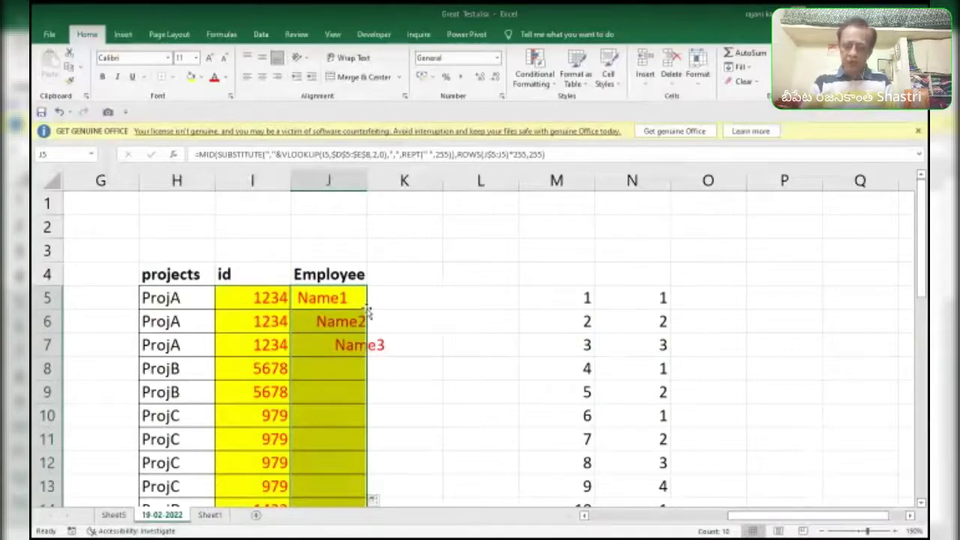
# Wrap the MID formula in J5 in TRIM and apply it to all the selected Employee cells.
pyautogui.doubleClick(369, 294)
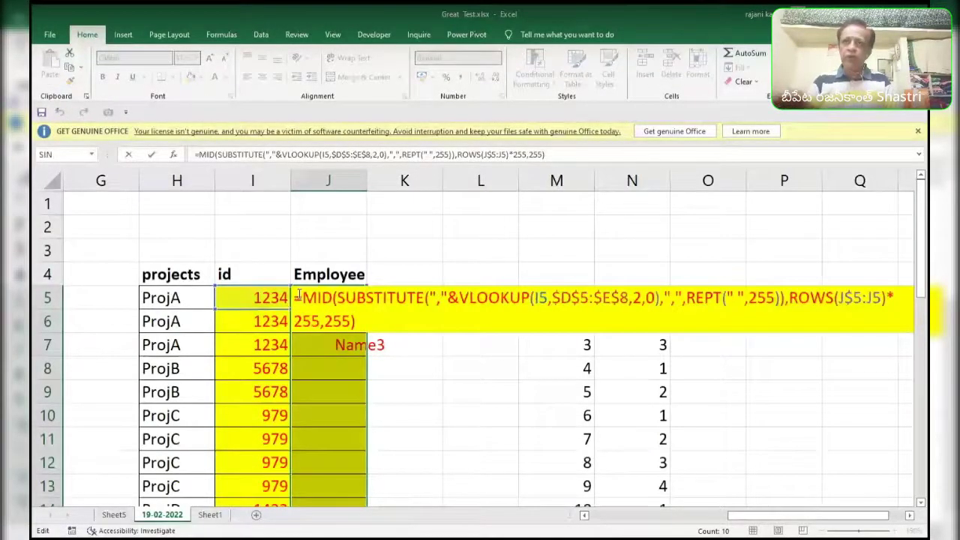
pyautogui.write('tr')
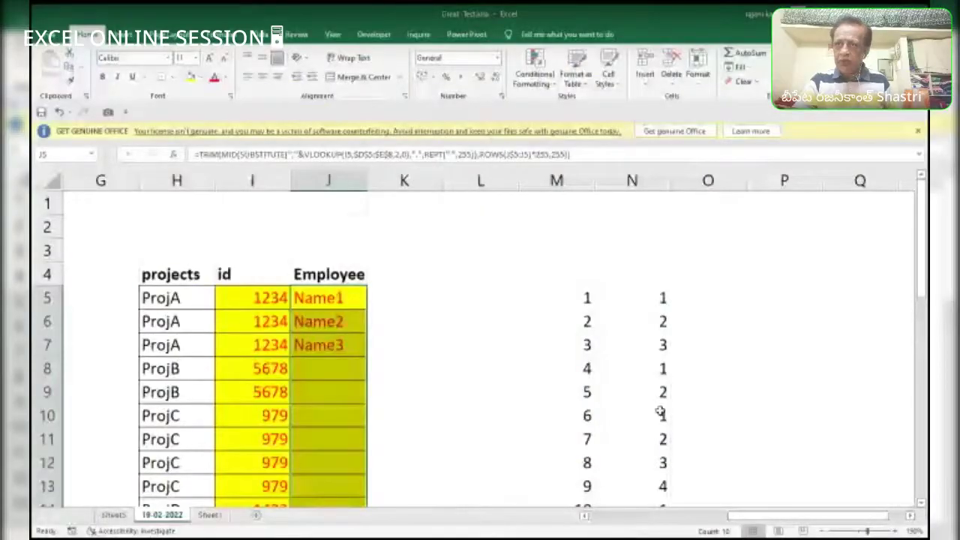
# Compare the ROWS formula in M5 with the running COUNTIF formula in N5 and the id it counts in I5.
pyautogui.click(615, 296)
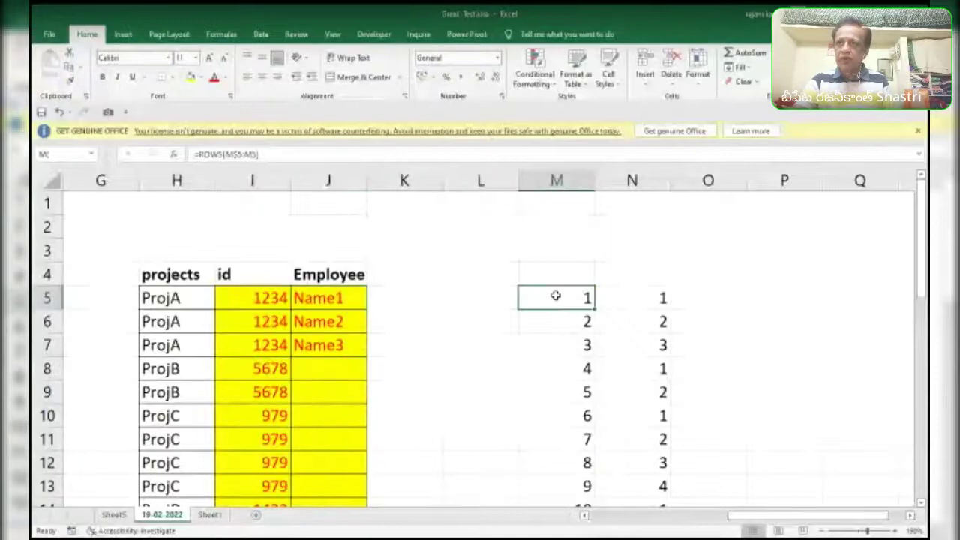
pyautogui.doubleClick(615, 296)
pyautogui.press('Escape')
pyautogui.click(664, 300)
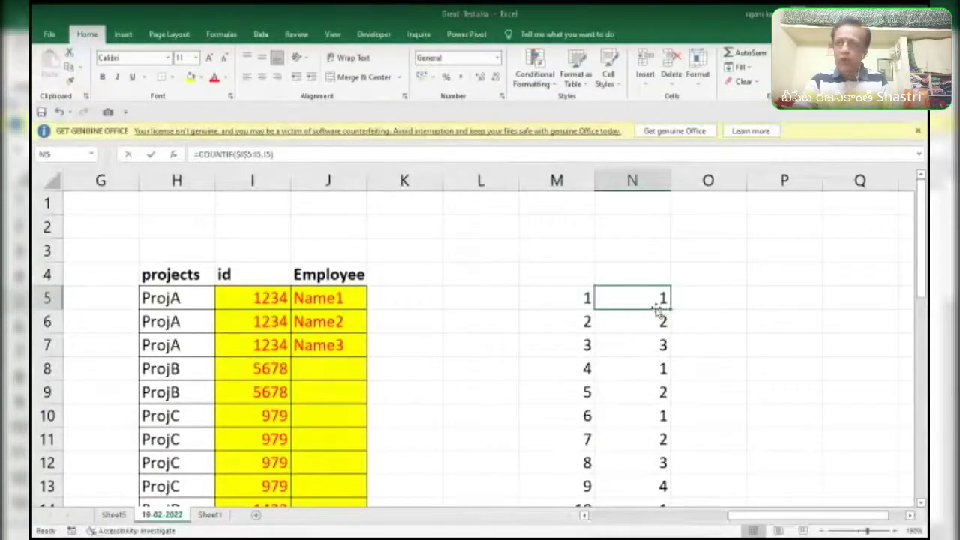
pyautogui.doubleClick(651, 309)
pyautogui.press('Escape')
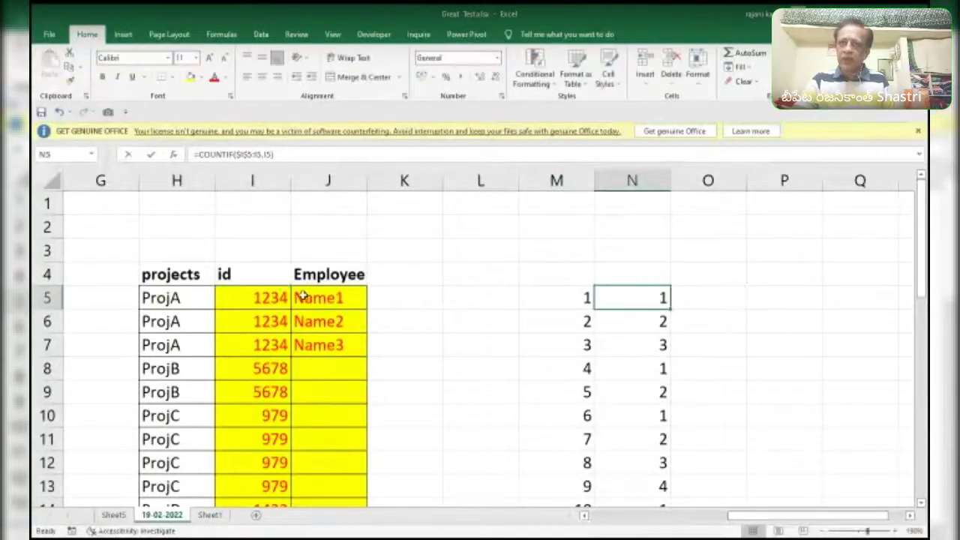
pyautogui.click(277, 297)
pyautogui.click(659, 297)
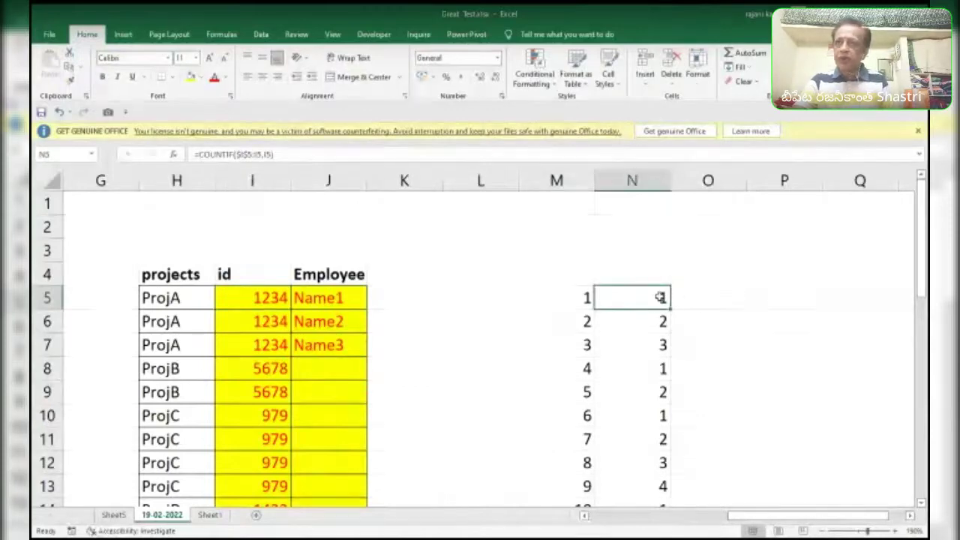
# Replace ROWS(J$5:J5) in J5's formula with COUNTIF($I$5:I5,I5) copied from N5, and fill the formula down the Employee column.
pyautogui.doubleClick(646, 297)
pyautogui.moveTo(606, 297); pyautogui.dragTo(799, 299)
pyautogui.hotkey('ctrl', 'c')
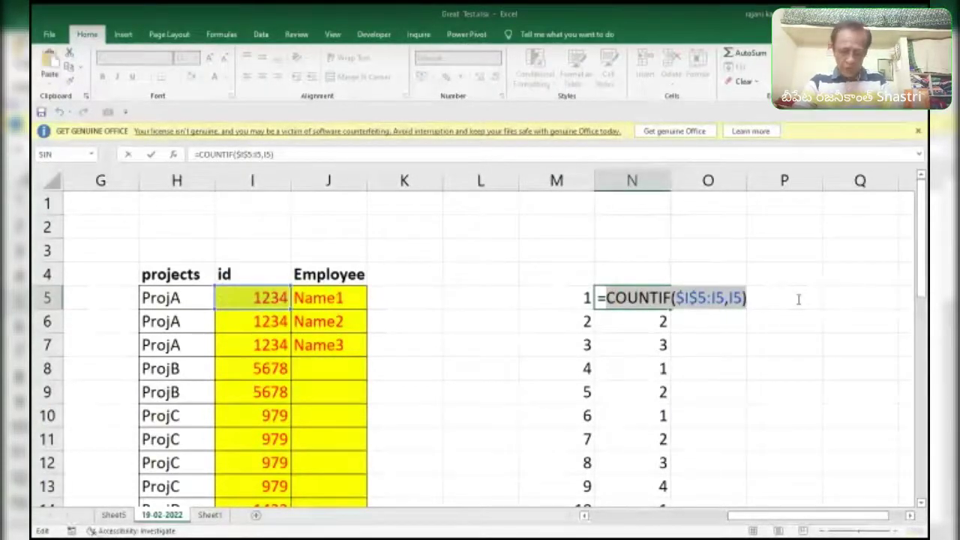
pyautogui.press('Escape')
pyautogui.click(328, 298)
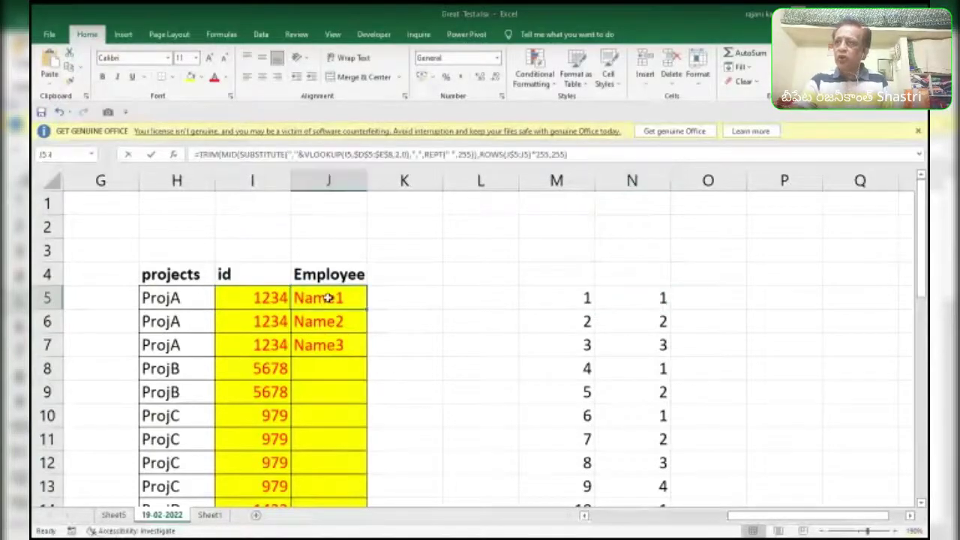
pyautogui.doubleClick(328, 298)
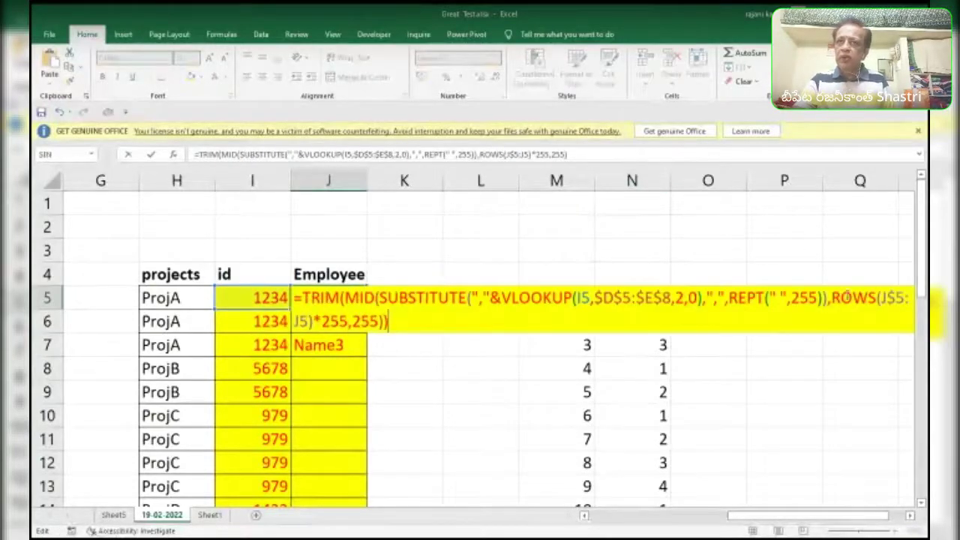
pyautogui.moveTo(831, 297); pyautogui.dragTo(841, 300)
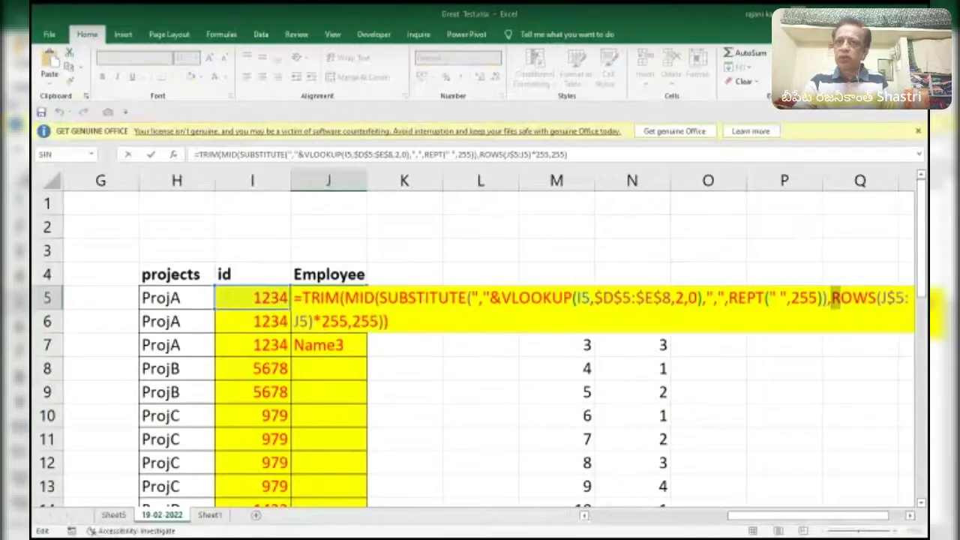
pyautogui.moveTo(837, 301); pyautogui.dragTo(312, 321)
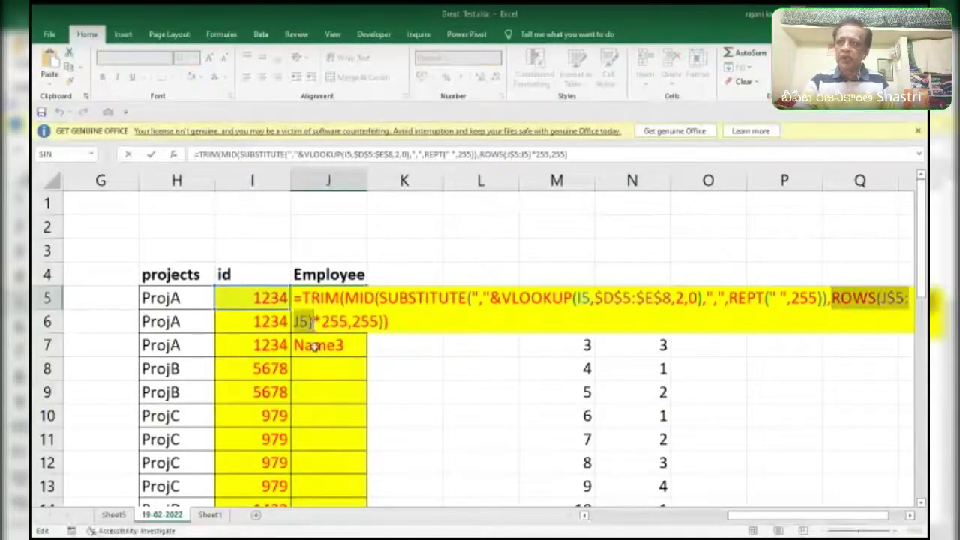
pyautogui.hotkey('ctrl', 'v')
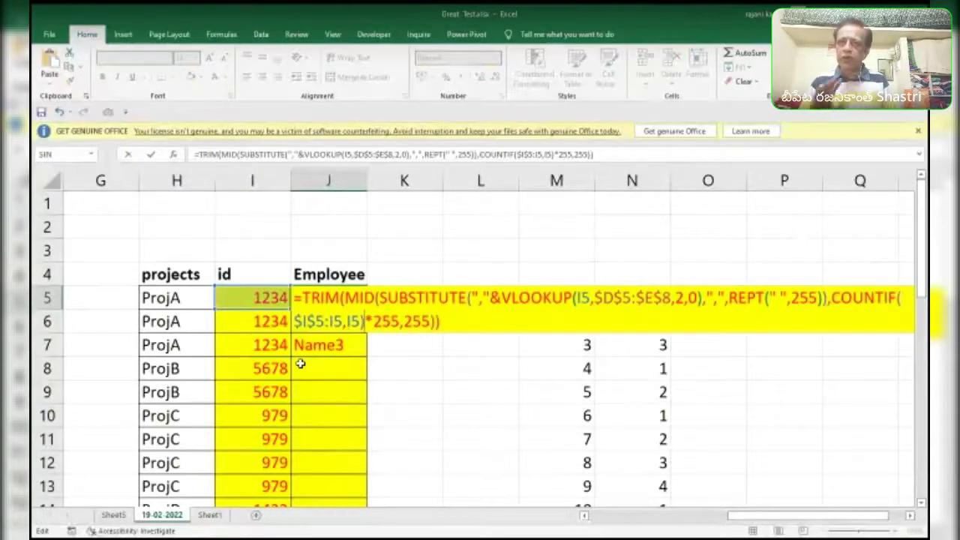
pyautogui.press('Return')
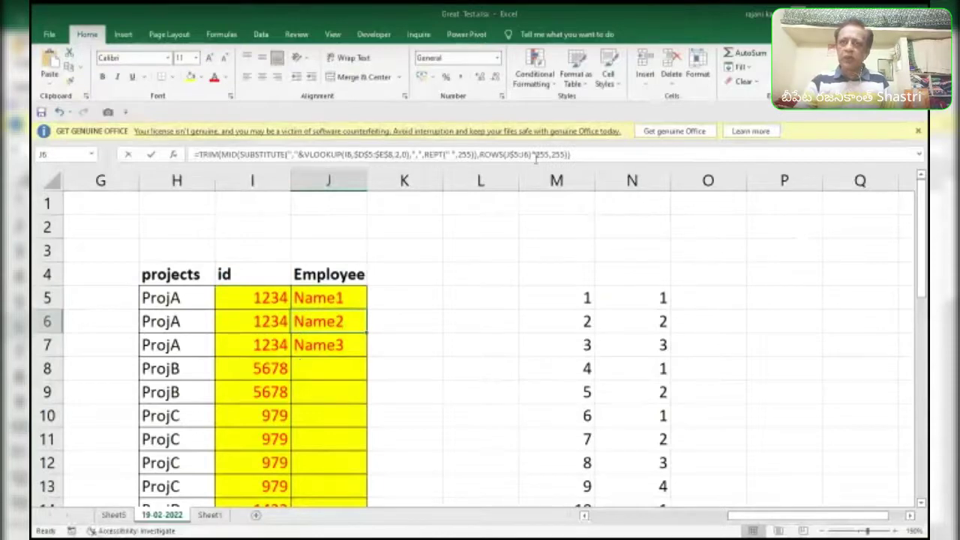
pyautogui.click(345, 294)
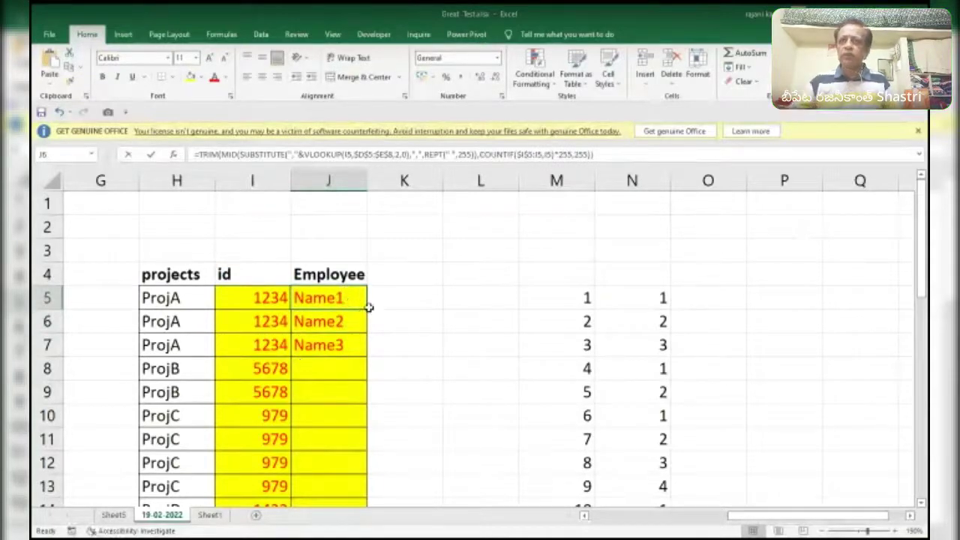
pyautogui.doubleClick(368, 307)
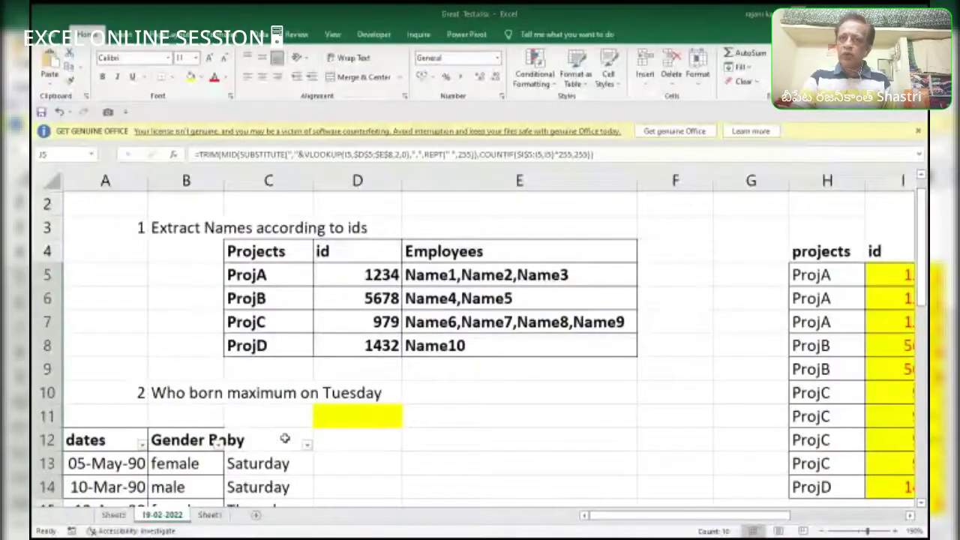
# Go to question 2, clear the weekday entries in column C and open the Gender Baby filter options.
pyautogui.moveTo(924, 289); pyautogui.dragTo(927, 309)
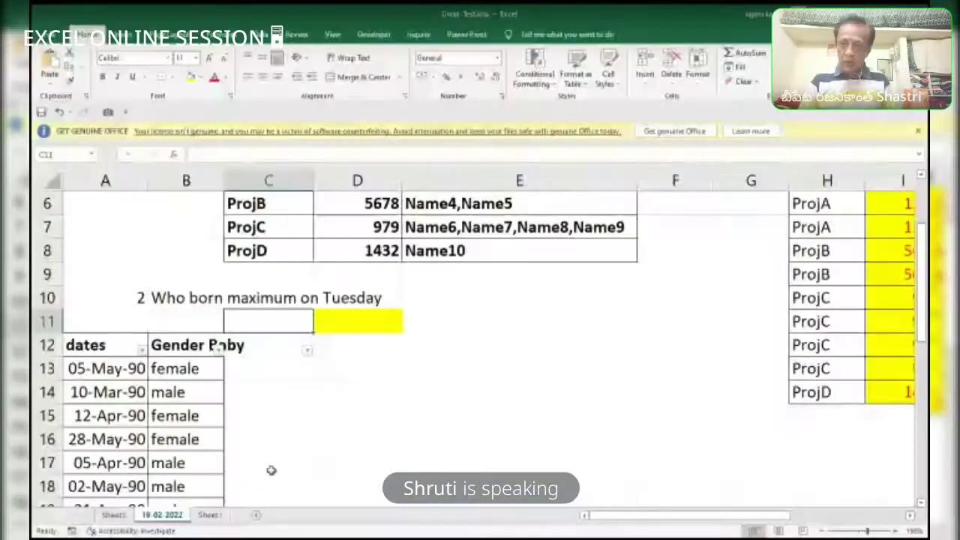
pyautogui.press('Down')
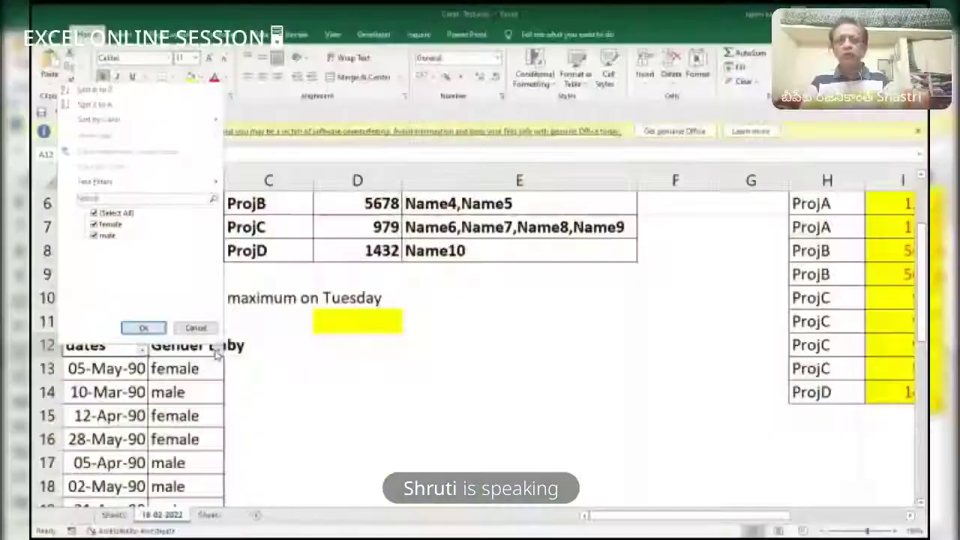
pyautogui.click(267, 364)
pyautogui.write('=')
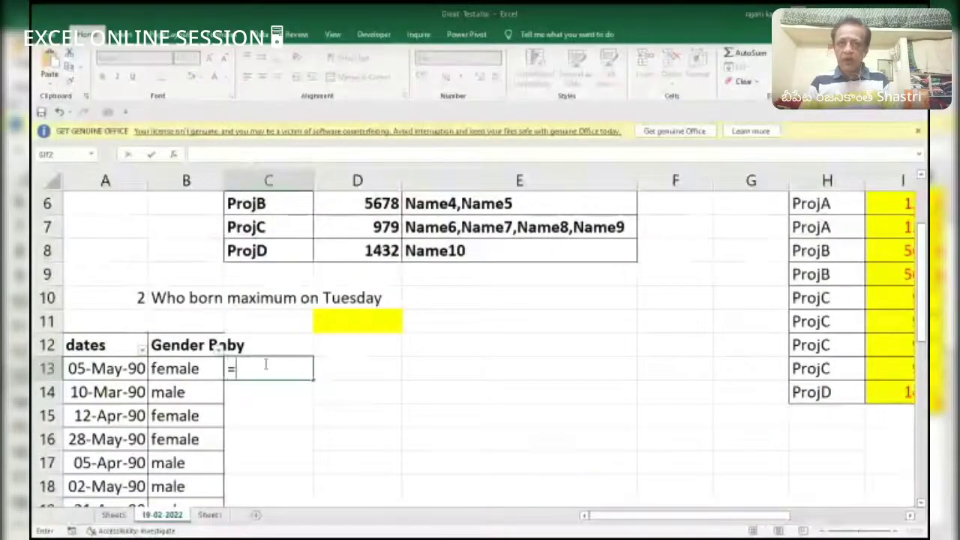
pyautogui.press('BackSpace')
pyautogui.press('Escape')
# Review the answer cell D11 for question 2 and the first gender entry in B13.
pyautogui.press('Up')
pyautogui.press('Up')
pyautogui.press('Right')
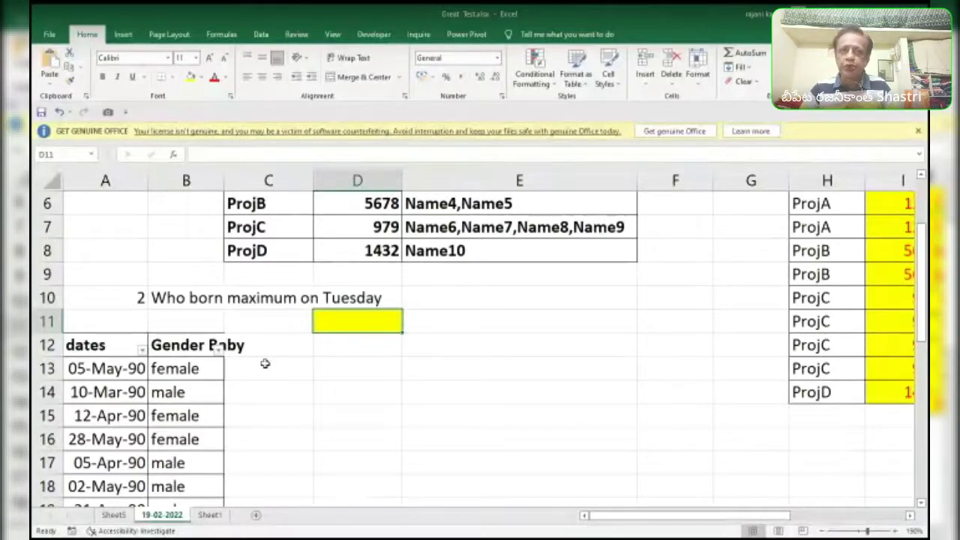
pyautogui.press('Left')
pyautogui.press('Left')
pyautogui.press('Down')
pyautogui.press('Down')
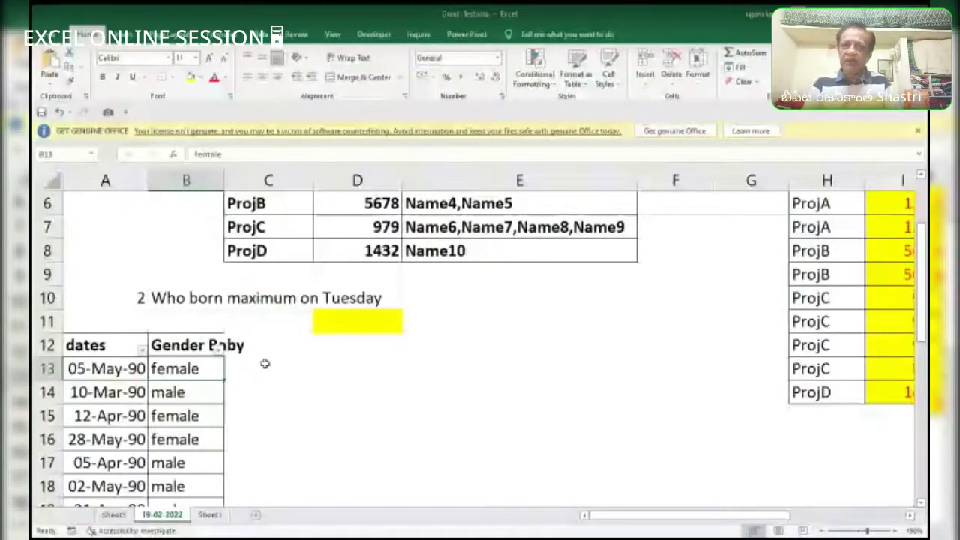
# Enter =TEXT(A13,"dddd") in C13 to get the weekday name and fill it down beside all the dates.
pyautogui.click(265, 364)
pyautogui.write('=tex')
pyautogui.press('Tab')
pyautogui.press('Left')
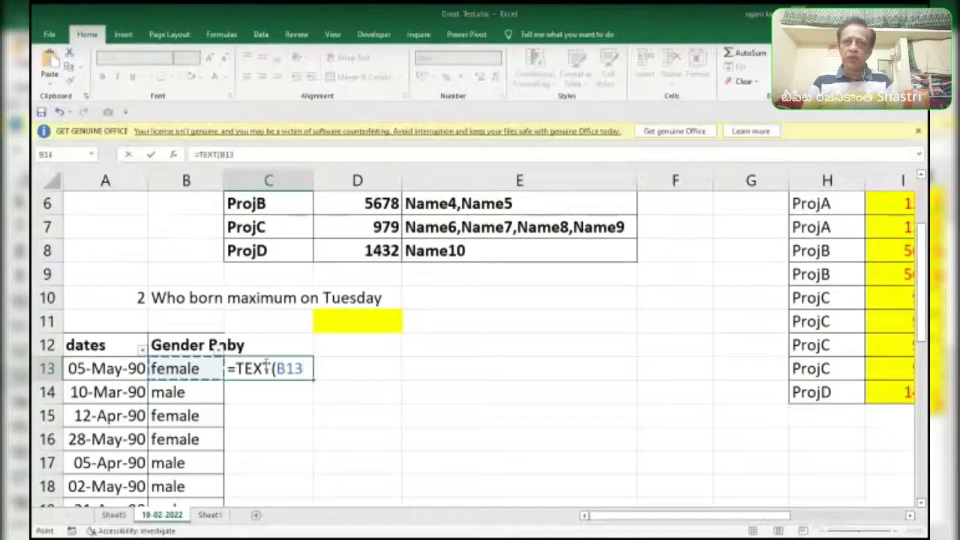
pyautogui.press('Left')
pyautogui.write(',"dd')
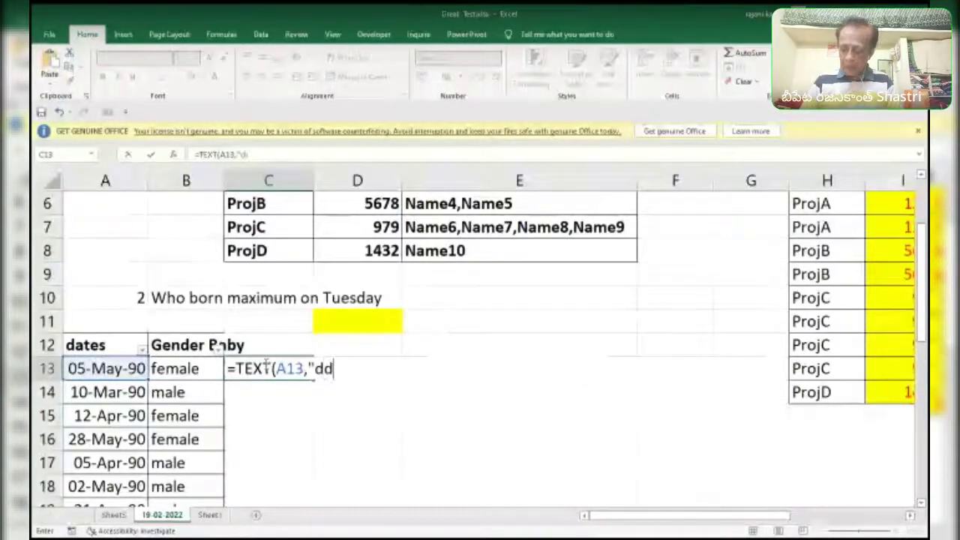
pyautogui.write('dd")')
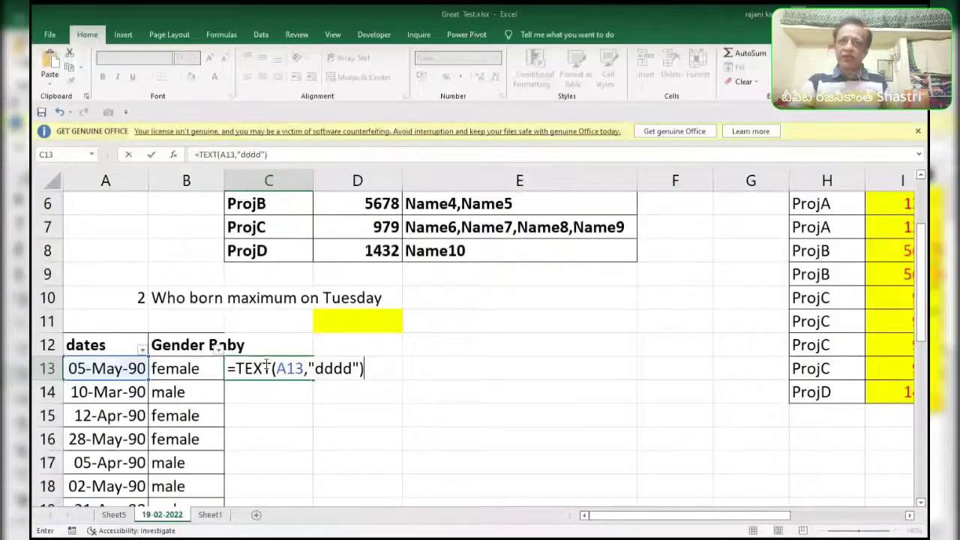
pyautogui.hotkey('ctrl', 'Return')
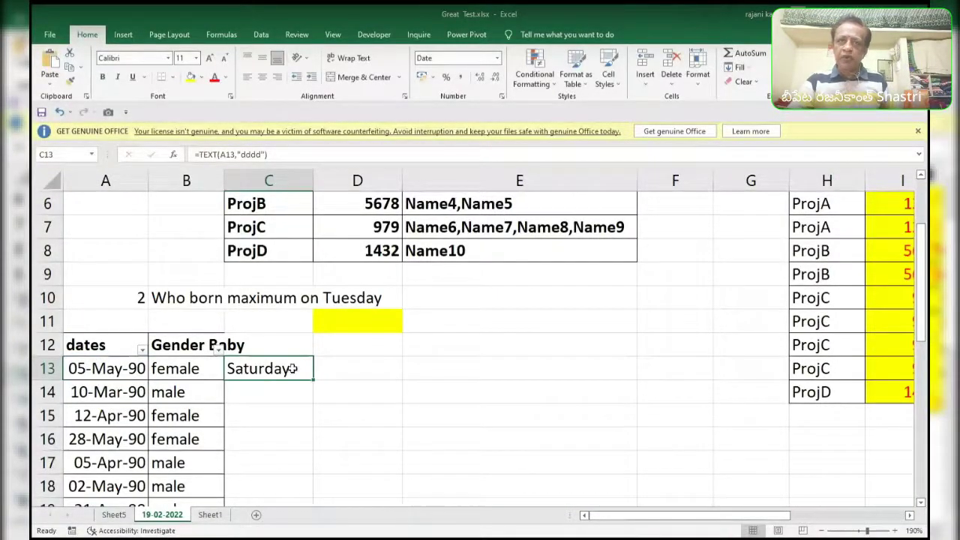
pyautogui.doubleClick(313, 379)
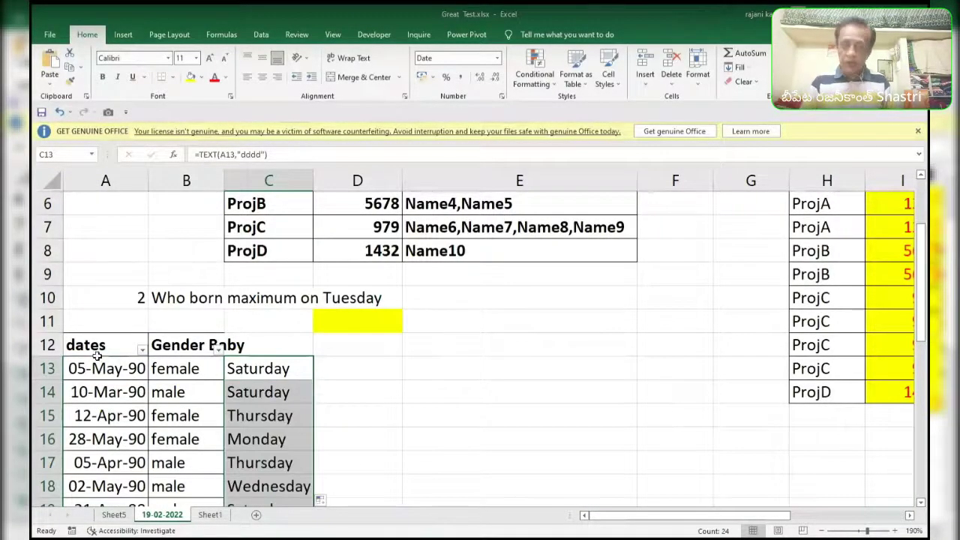
# Reapply the filter to header row A12:C12 so that it also covers column C.
pyautogui.moveTo(88, 346); pyautogui.dragTo(278, 345)
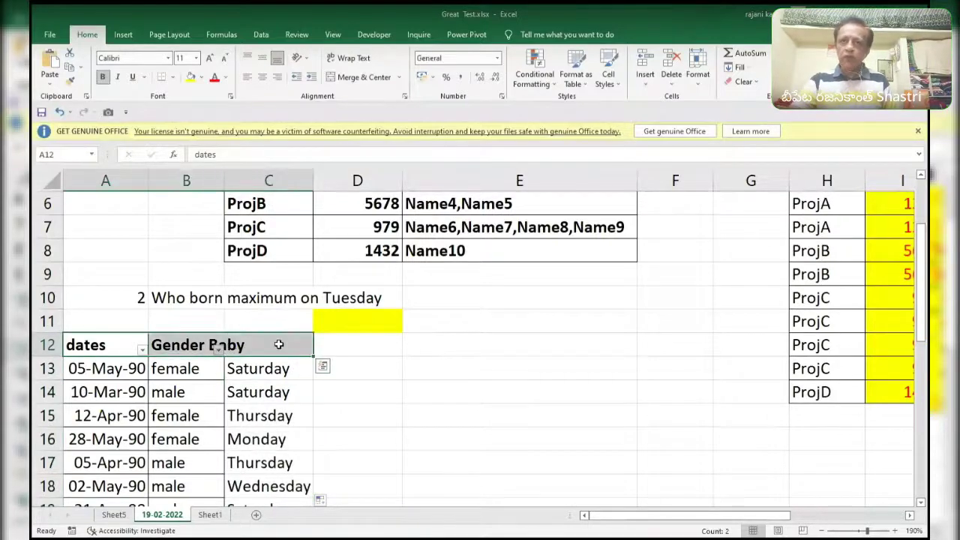
pyautogui.hotkey('ctrl', 'shift', 'l')
pyautogui.hotkey('ctrl', 'shift', 'l')
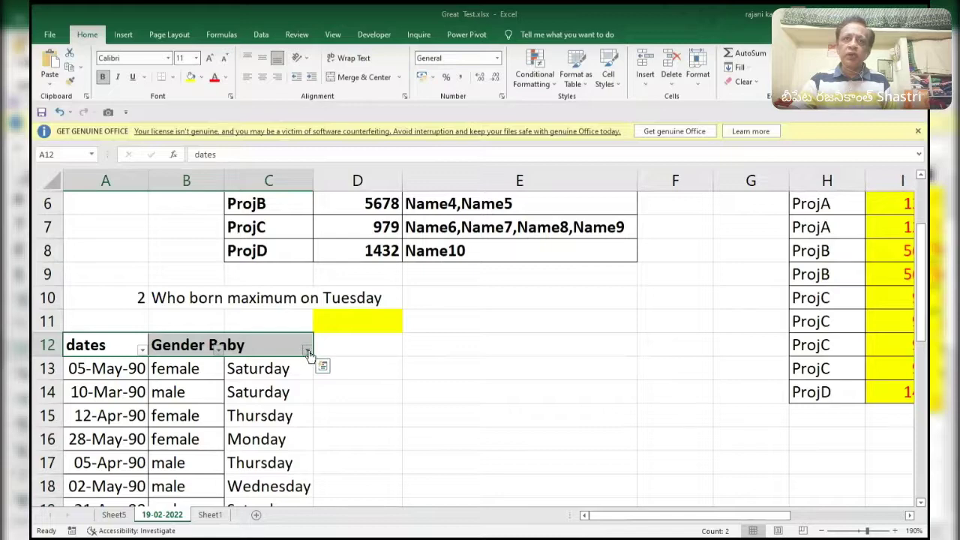
# Filter column C to show only the Tuesday rows.
pyautogui.click(309, 355)
pyautogui.click(206, 214)
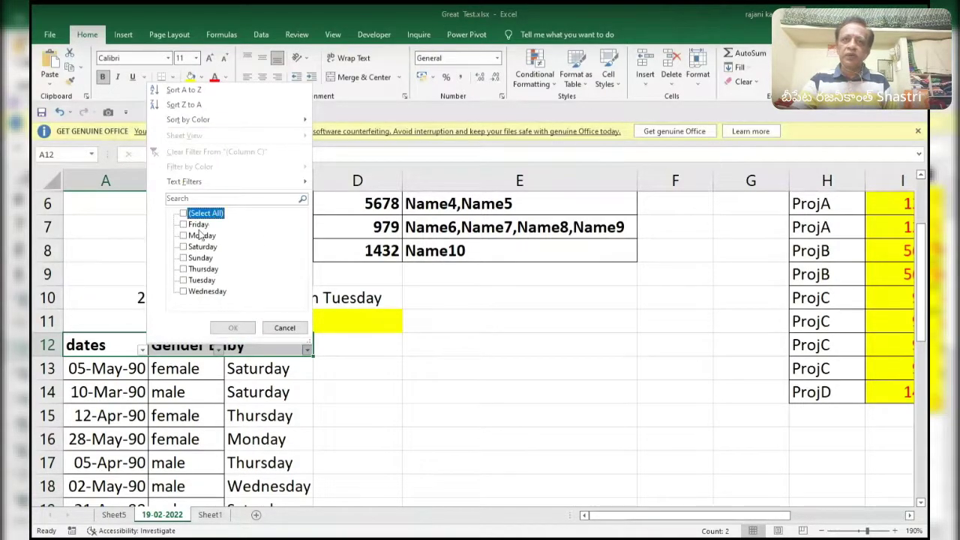
pyautogui.click(183, 280)
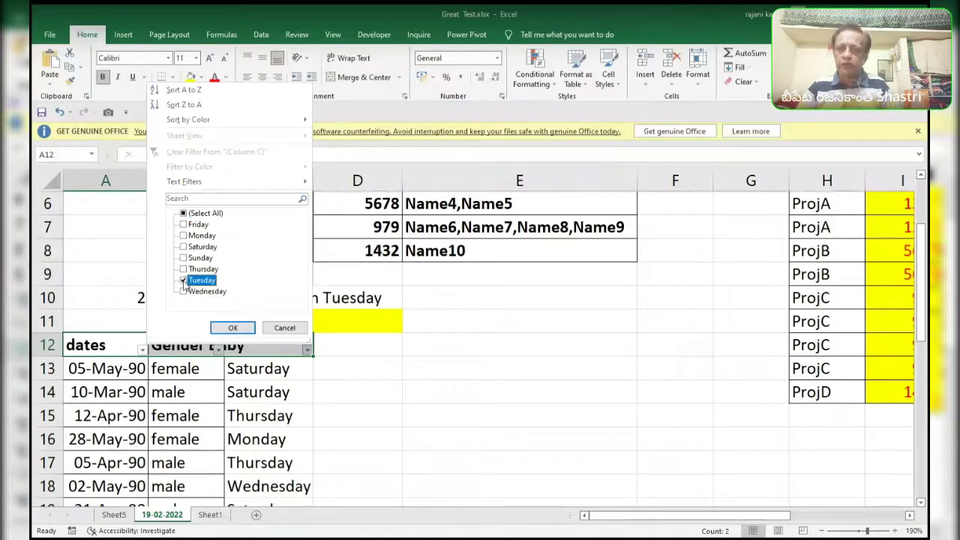
pyautogui.click(233, 328)
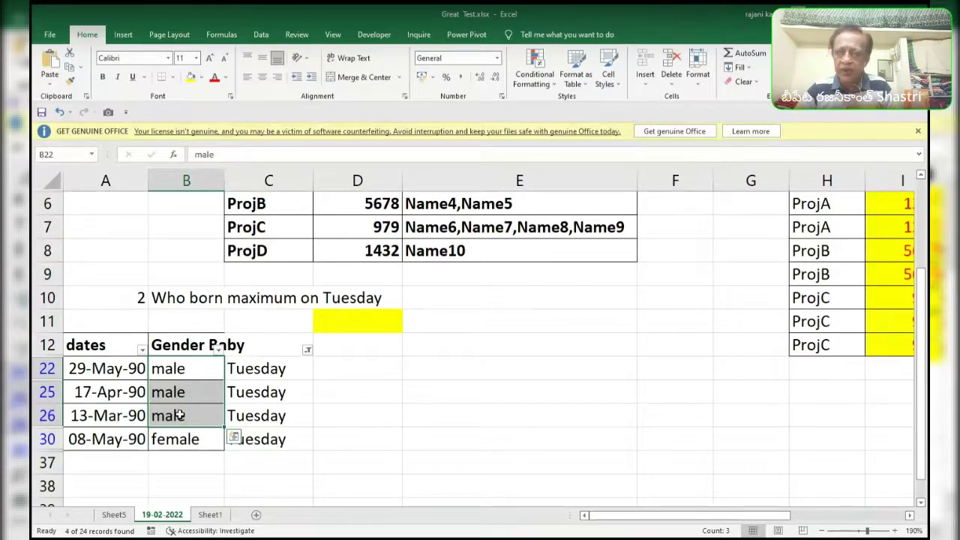
# Reset the column C filter to show all weekdays again.
pyautogui.click(308, 351)
pyautogui.click(200, 213)
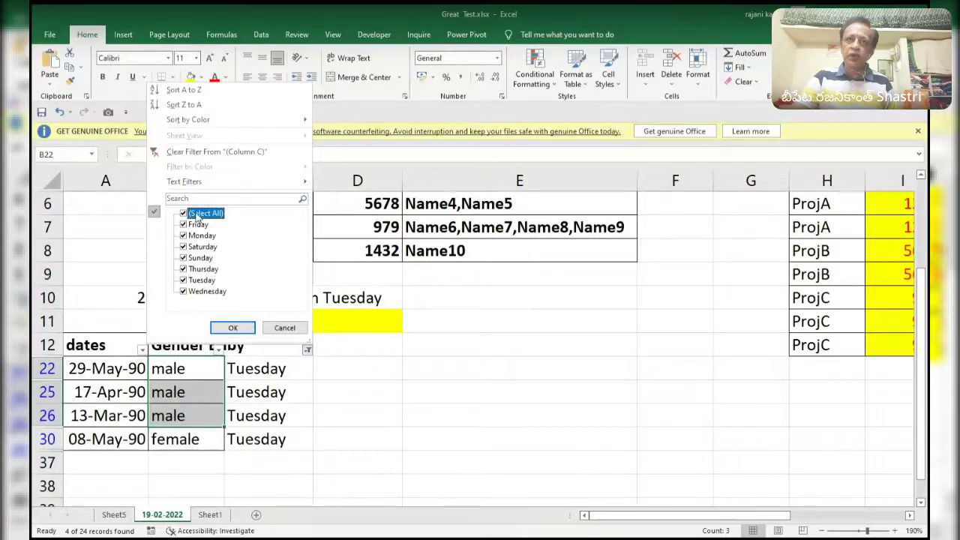
pyautogui.click(233, 328)
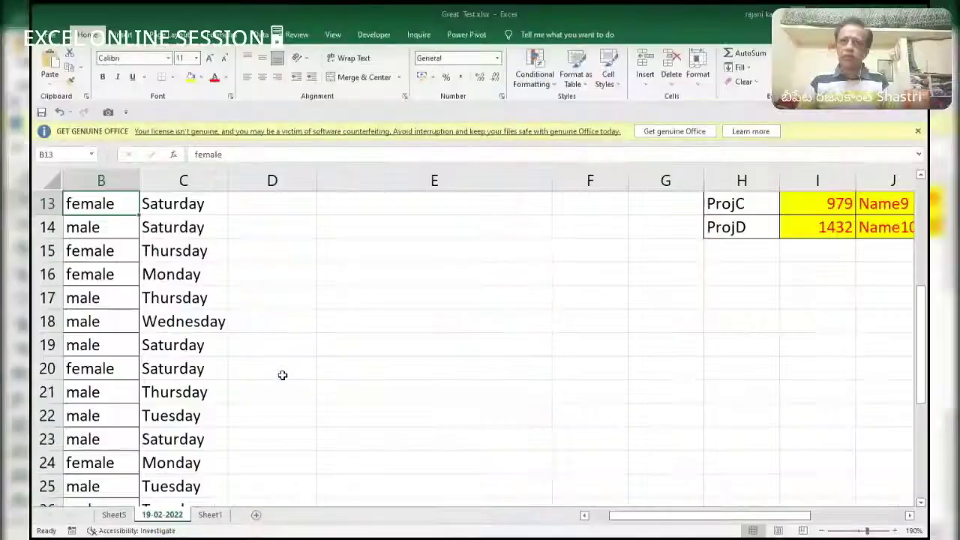
# Delete the weekday formulas in C13:C36.
pyautogui.press('Up')
pyautogui.press('Left')
pyautogui.press('Right')
pyautogui.press('Right')
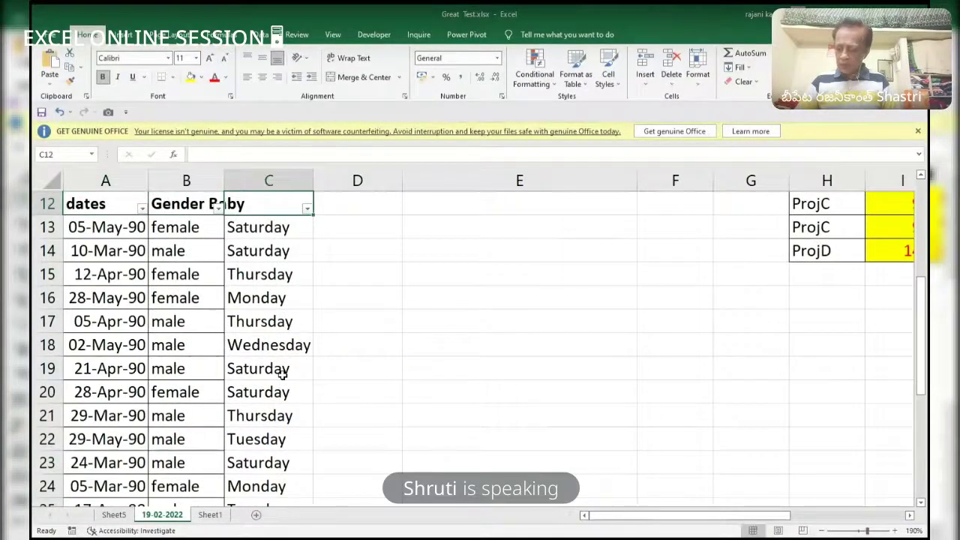
pyautogui.press('Down')
pyautogui.hotkey('ctrl', 'shift', 'Down')
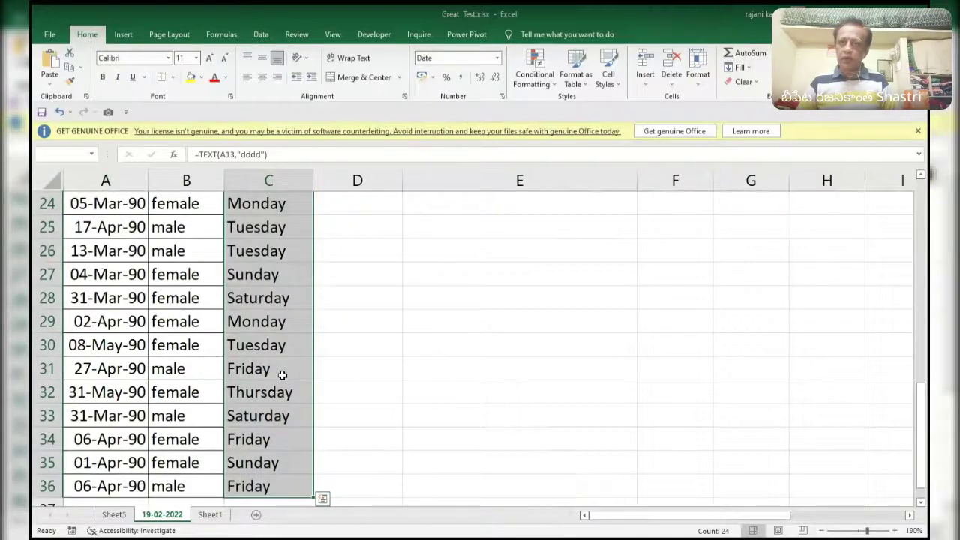
pyautogui.press('Delete')
# Build a TEXT formula in D11 that returns the full weekday names for the absolute date range $A$13:$A$36.
pyautogui.press('Up')
pyautogui.press('Up')
pyautogui.press('Up')
pyautogui.press('Right')
pyautogui.press('Down')
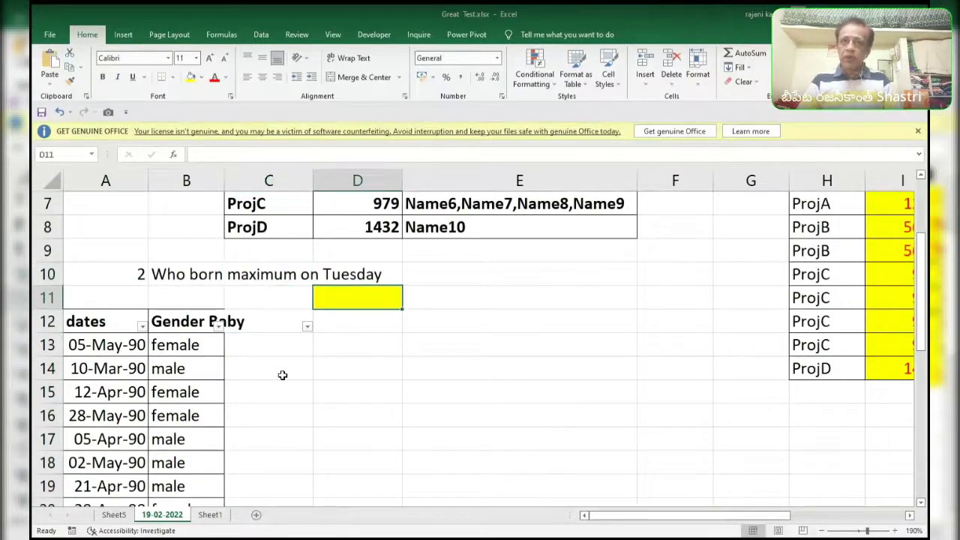
pyautogui.write('=')
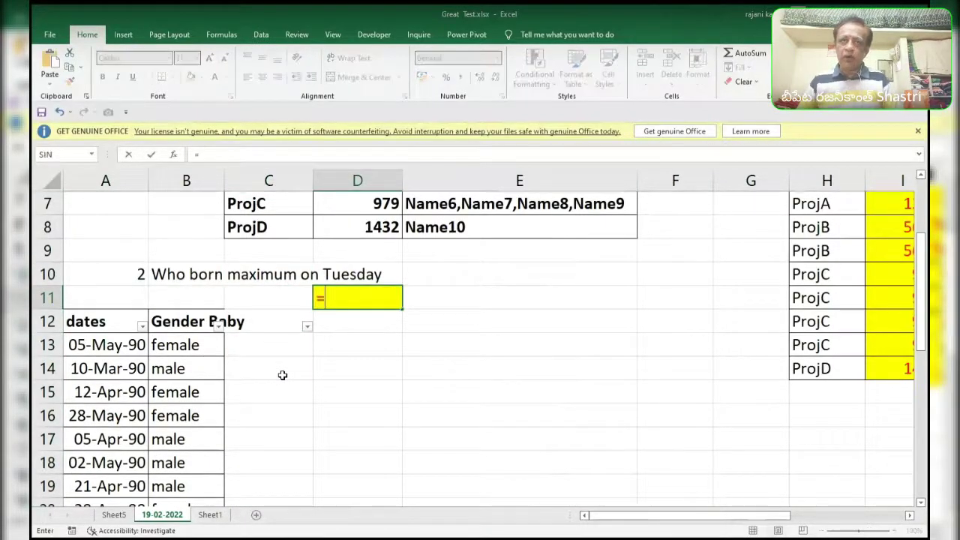
pyautogui.write('TEXT(')
pyautogui.press('Left')
pyautogui.press('Left')
pyautogui.press('Left')
pyautogui.press('Down')
pyautogui.press('Down')
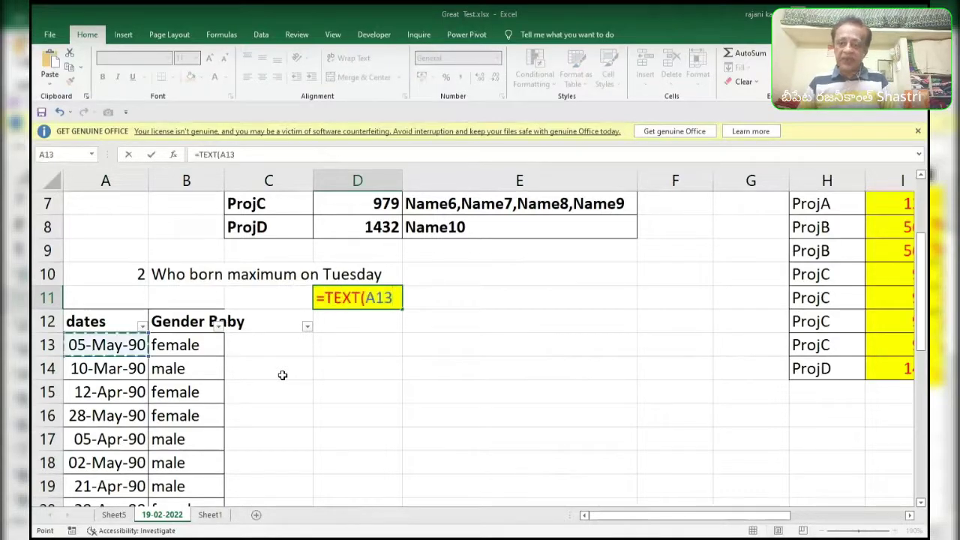
pyautogui.hotkey('ctrl', 'shift', 'Down')
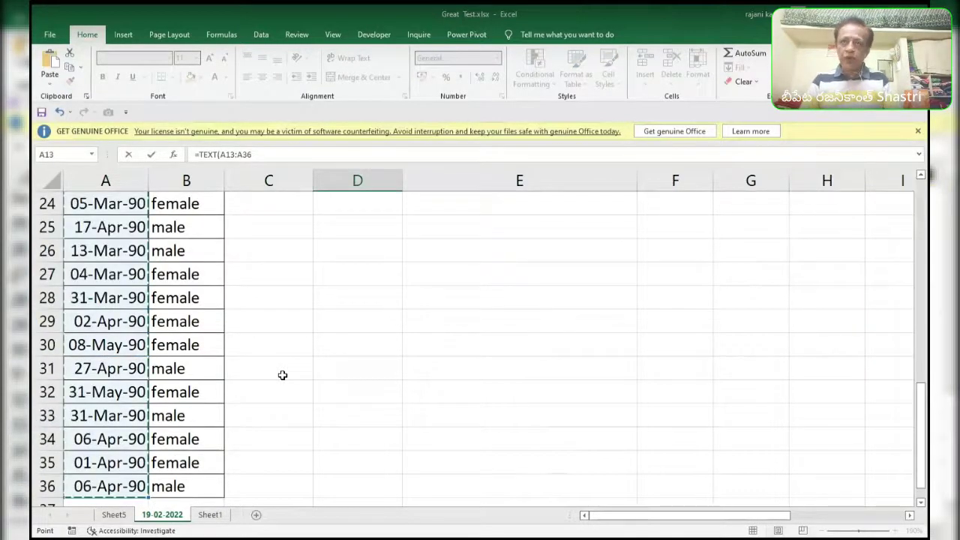
pyautogui.press('F4')
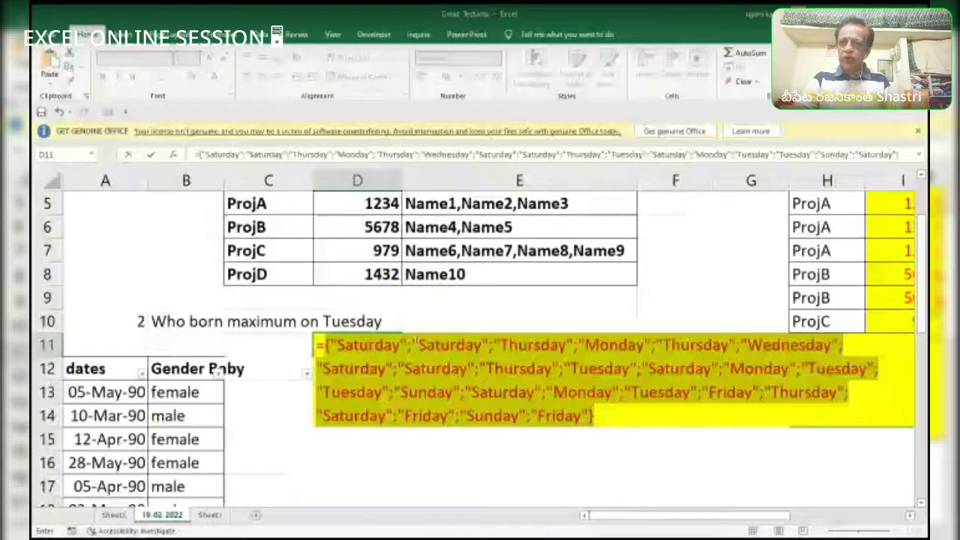
# Restore D11's formula from its evaluated array and extend it to =TEXT($A$13:$A$36,"dddd")="Tuesday".
pyautogui.click(610, 405)
pyautogui.hotkey('ctrl', 'z')
pyautogui.click(541, 346)
pyautogui.write('=TEXT($A$13:$A$36,"dddd")="tuesday"')
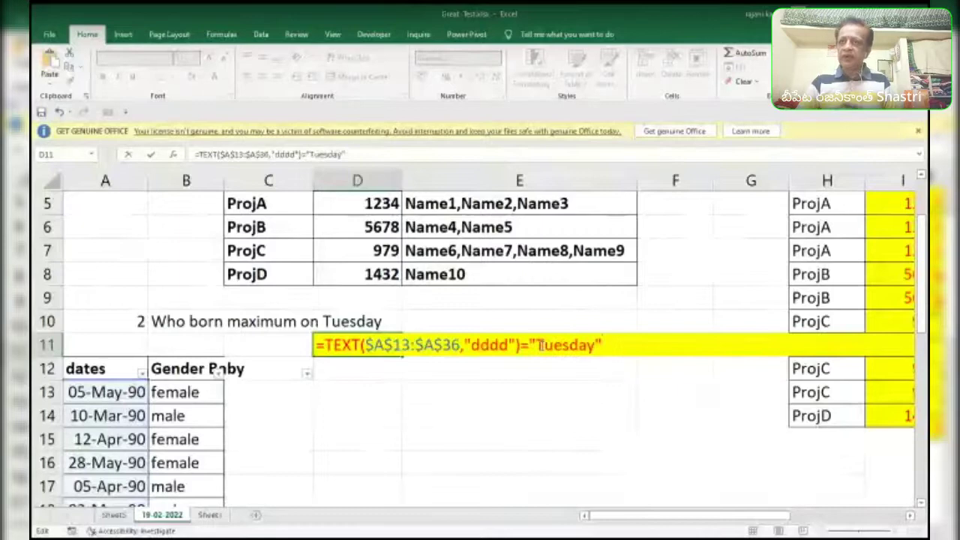
# Evaluate the Tuesday comparison in D11 as an array, restore the formula and look across to columns H to N.
pyautogui.press('F9')
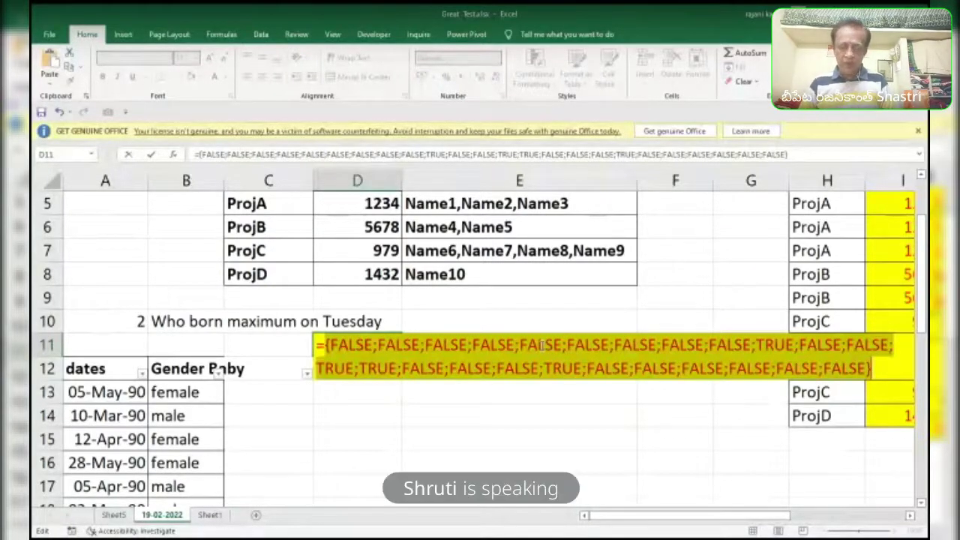
pyautogui.hotkey('ctrl', 'z')
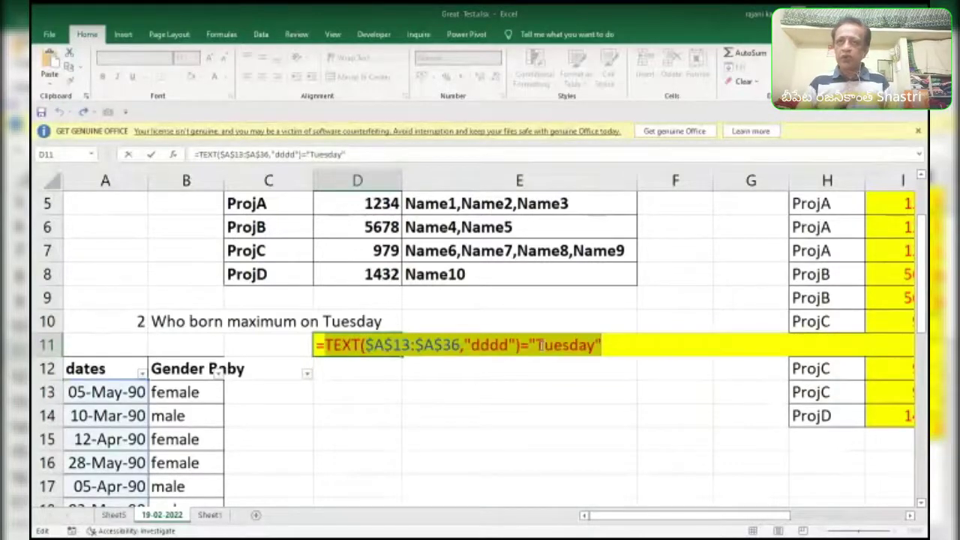
pyautogui.press('Escape')
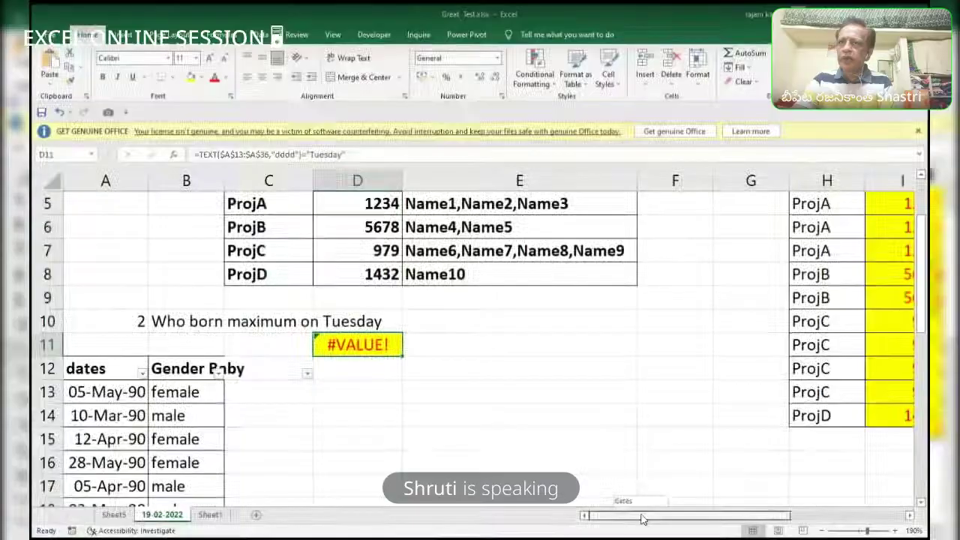
pyautogui.moveTo(642, 516); pyautogui.dragTo(861, 518)
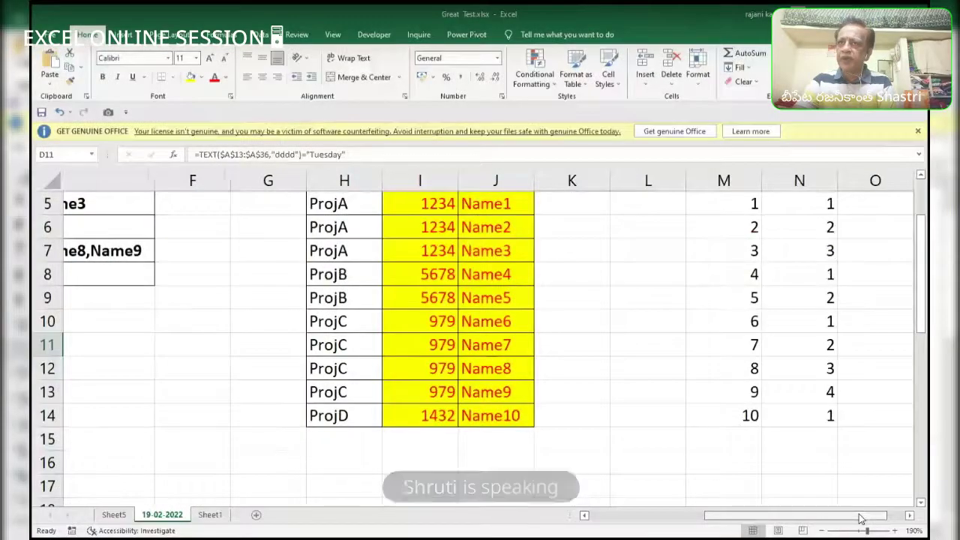